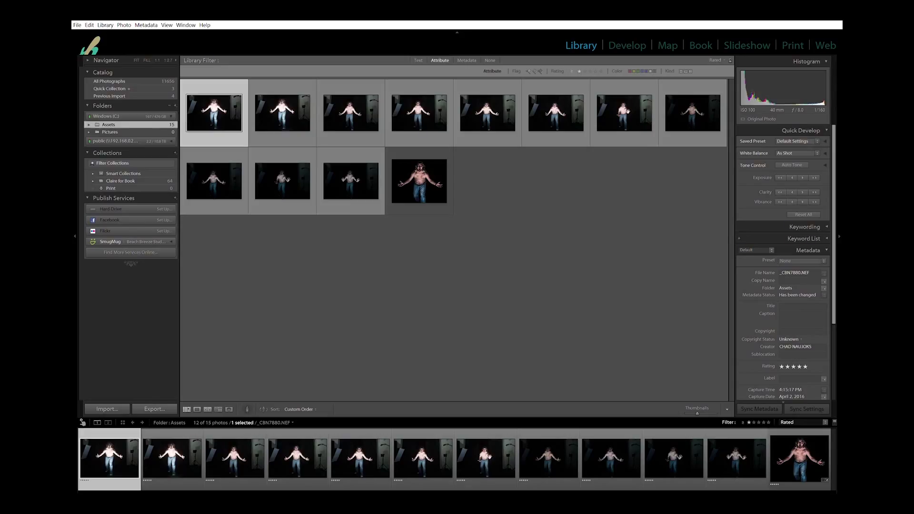
- Review the rated shots of the Assets folder one by one at full view, from _CBN7880.NEF to _CBN7891.NEF
left_click(269, 115)
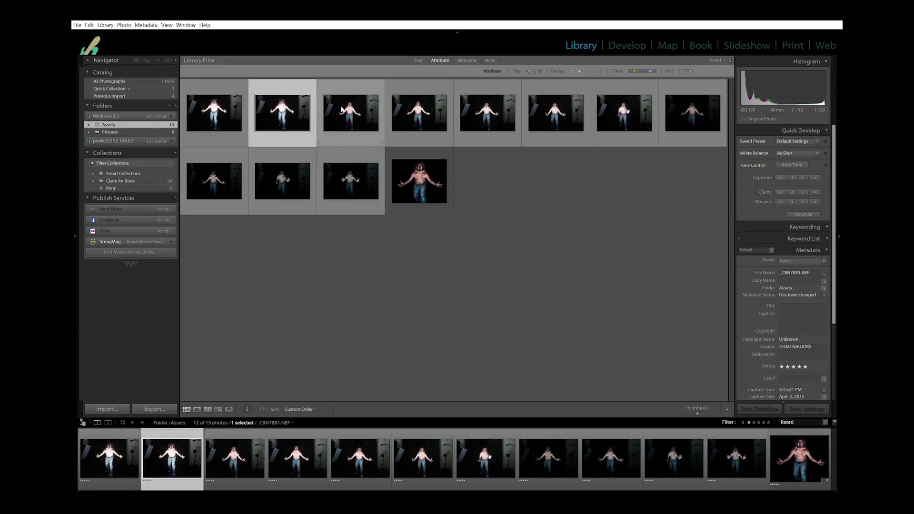
left_click(324, 112)
left_click(236, 113)
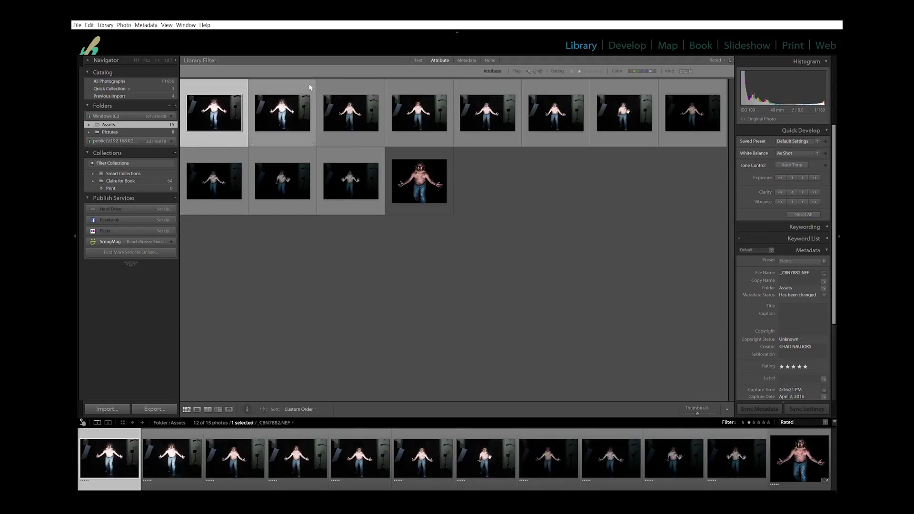
left_click(196, 410)
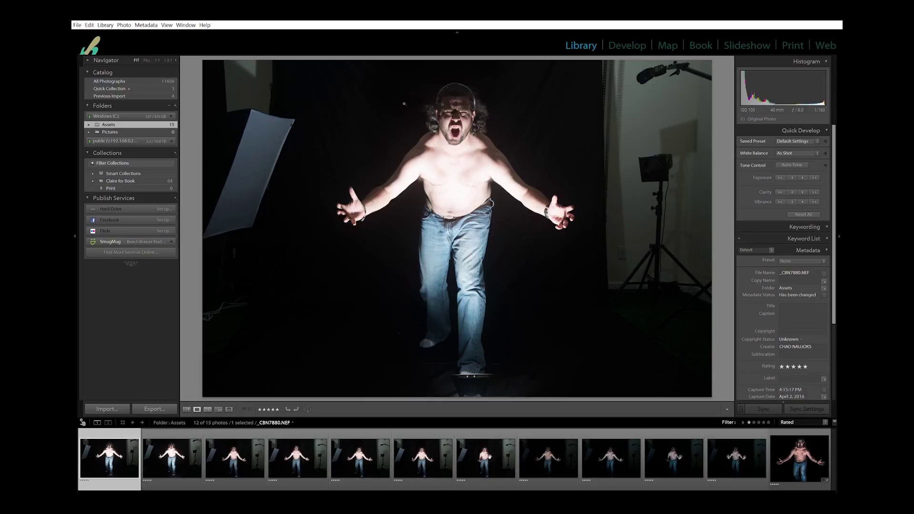
left_click(172, 458)
left_click(234, 458)
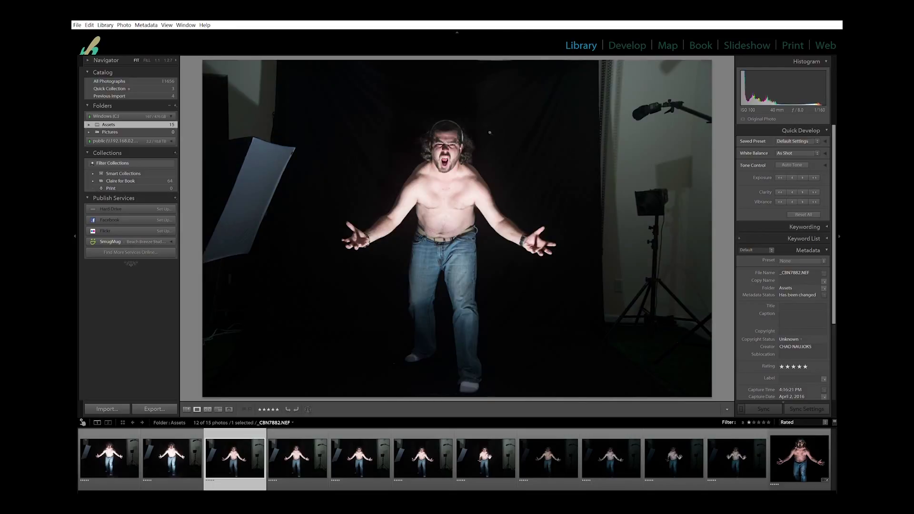
key("Right")
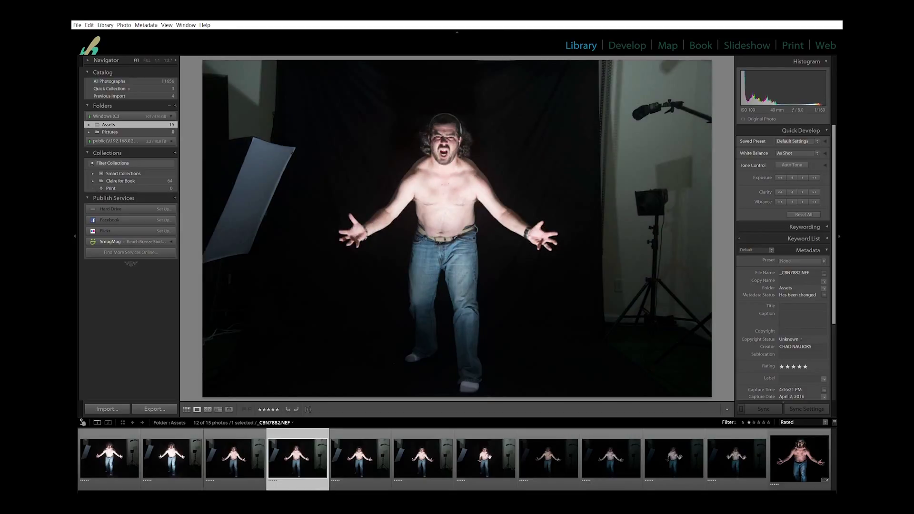
key("Right")
key("Right")
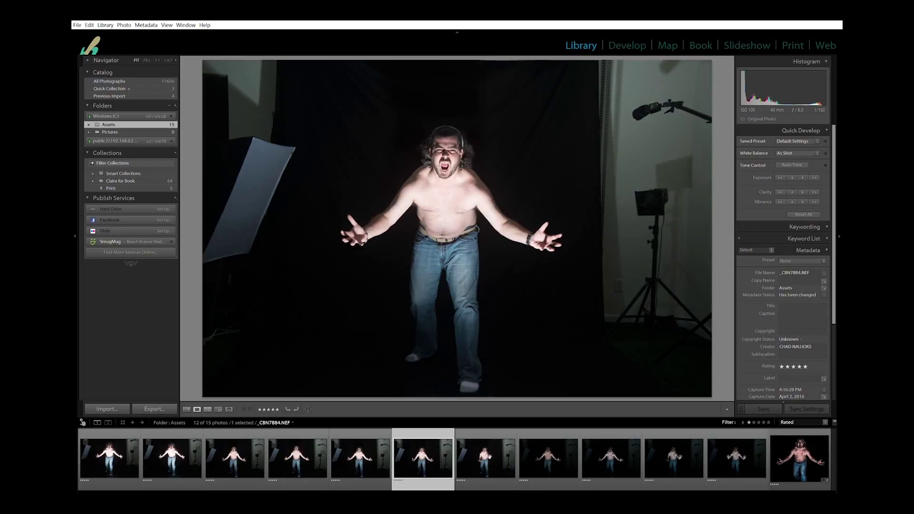
key("Right")
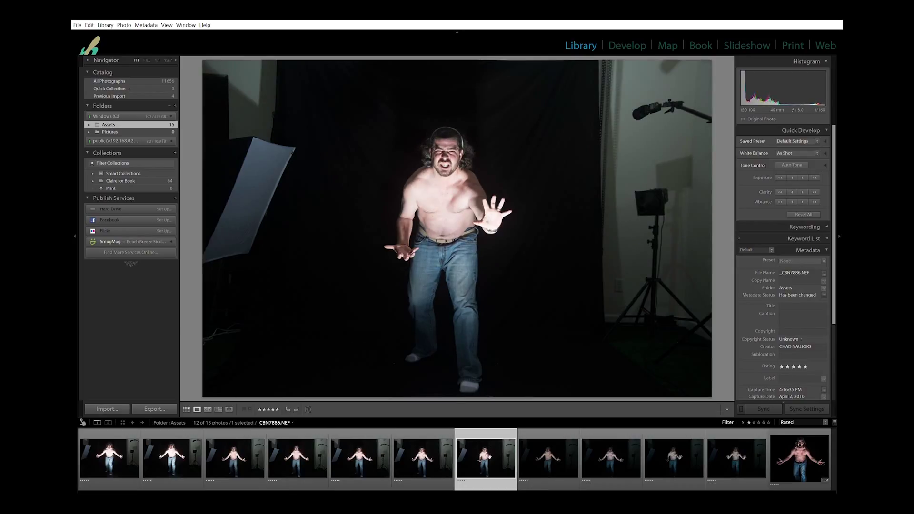
key("Right")
key("Right")
key("Right")
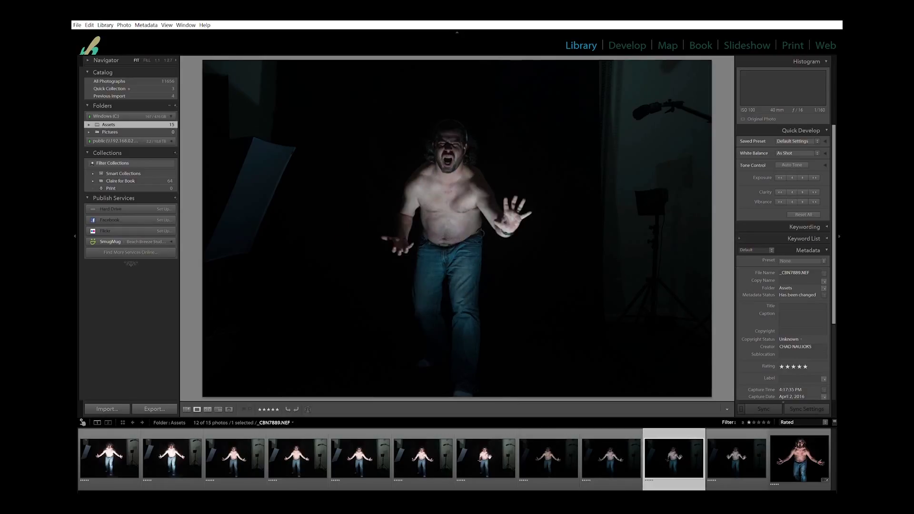
key("Right")
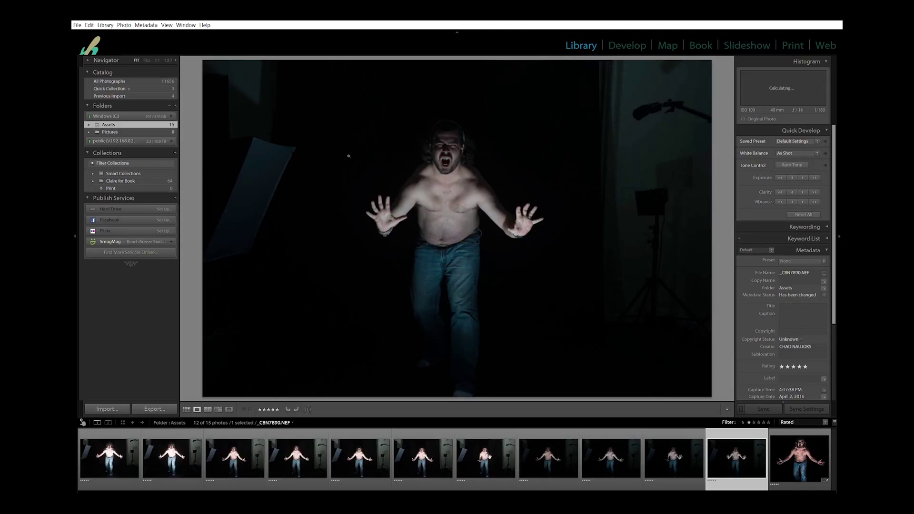
key("Right")
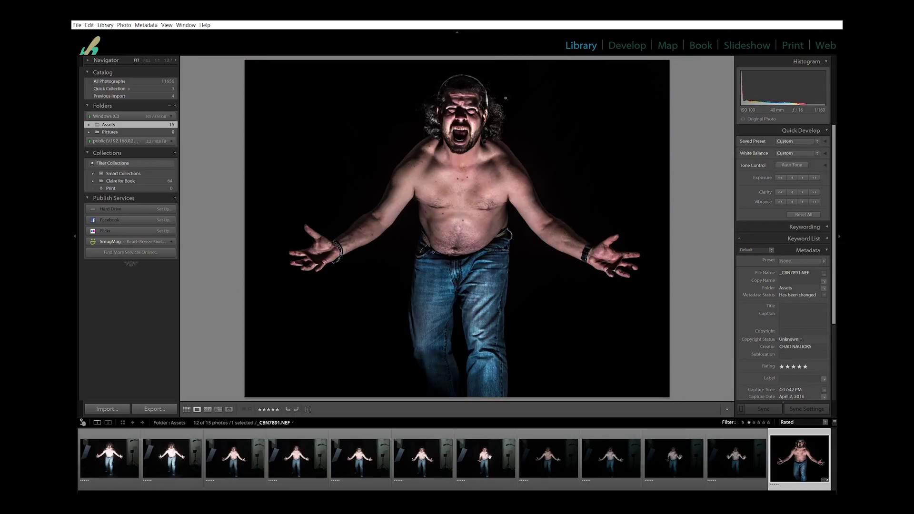
- Take _CBN7891.NEF into Develop, switch to Photoshop with it, and open the Nik Collection filter HDR Efex Pro 2
left_click(624, 44)
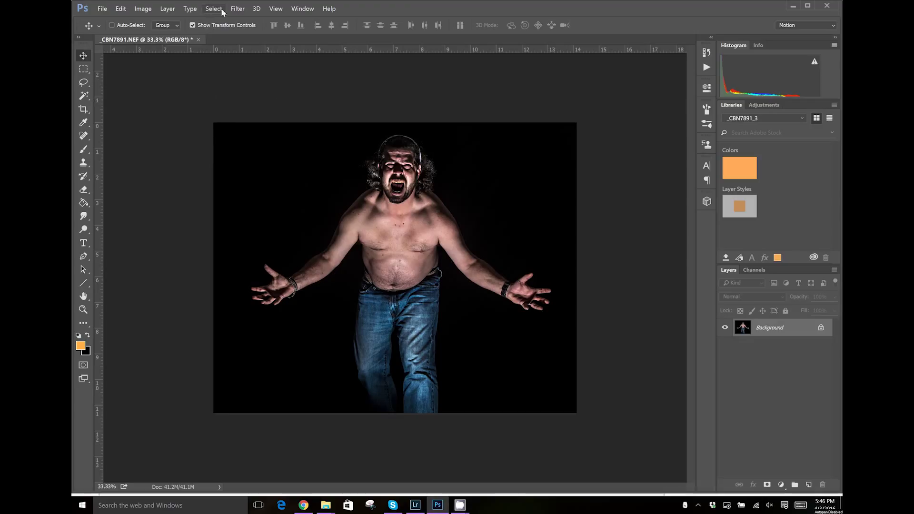
left_click(238, 9)
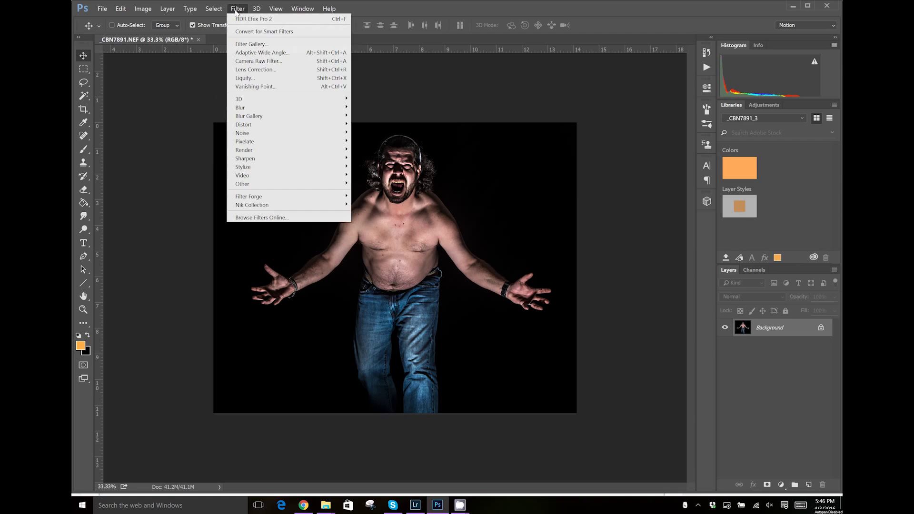
mouse_move(277, 210)
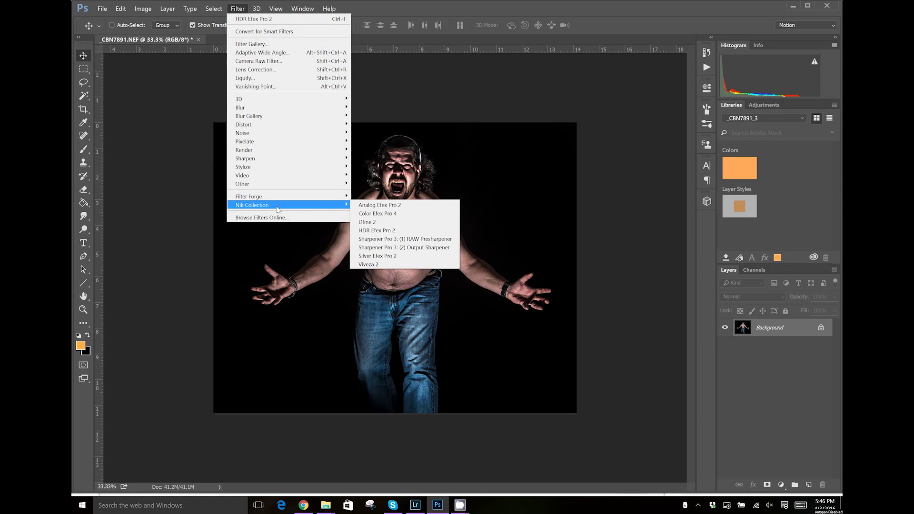
left_click(375, 230)
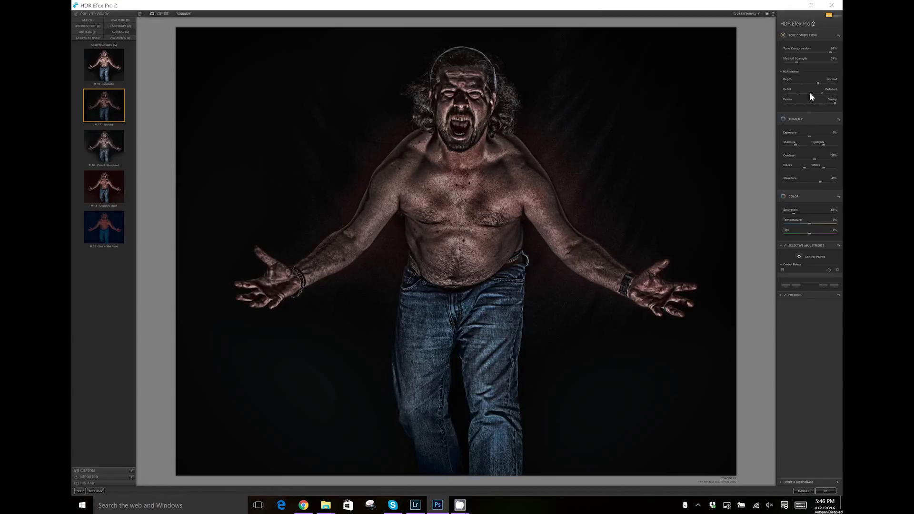
- Set the HDR method to Accentuated detail and Deep drama, strengthen contrast and structure, and apply the filter
left_click(809, 93)
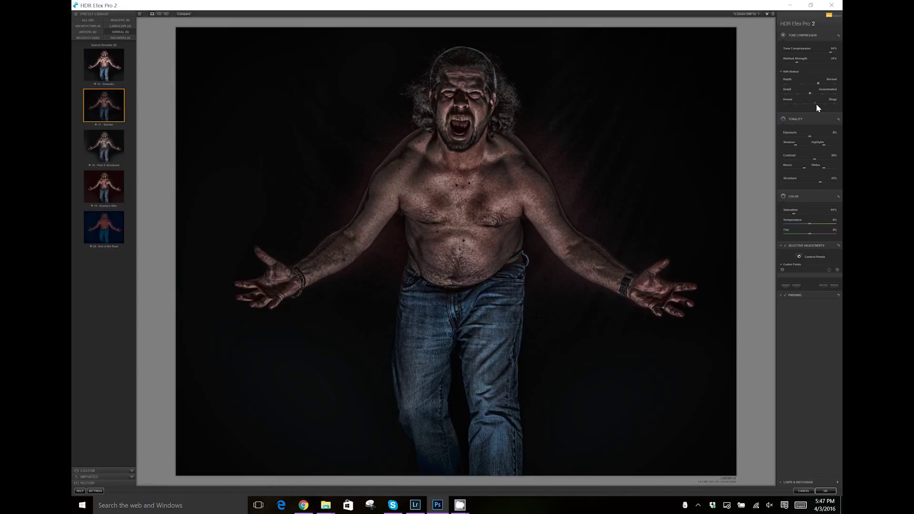
left_click(812, 137)
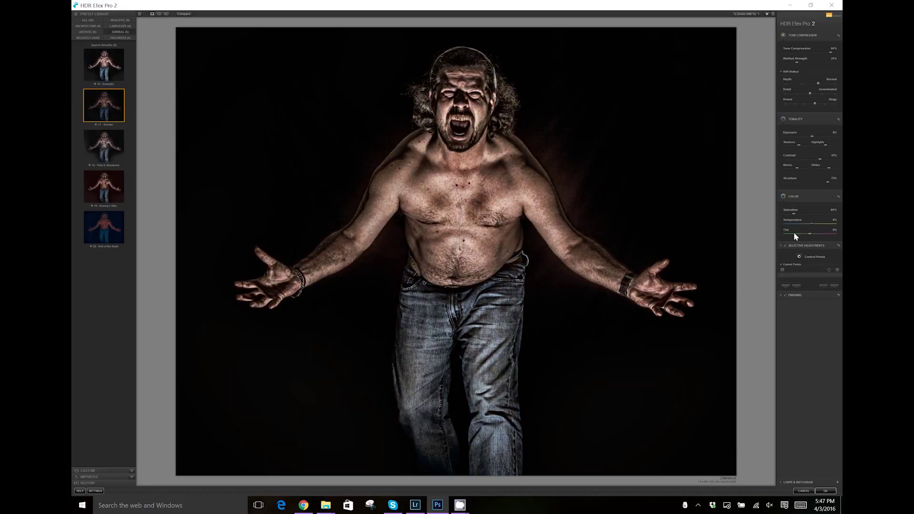
left_click(826, 490)
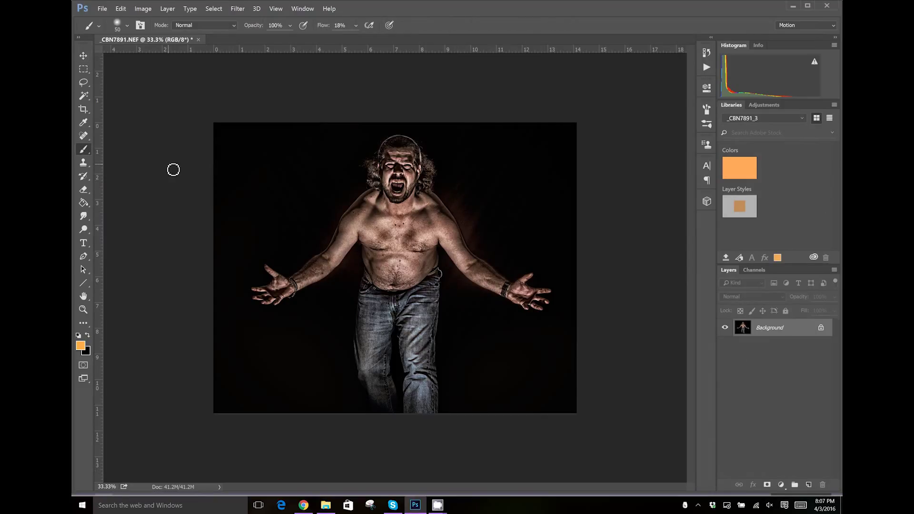
- Show the brush settings and enlarge the soft round brush to 700 px at 0% hardness
left_click(121, 26)
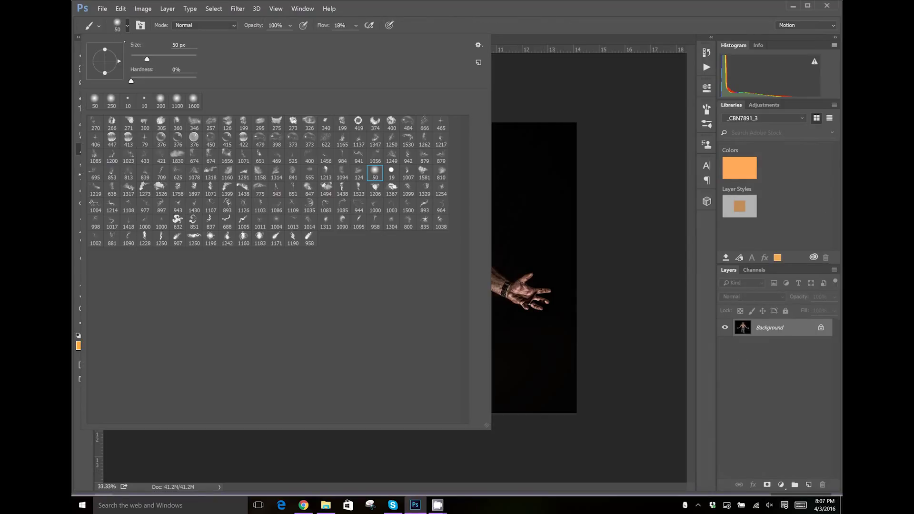
key("Return")
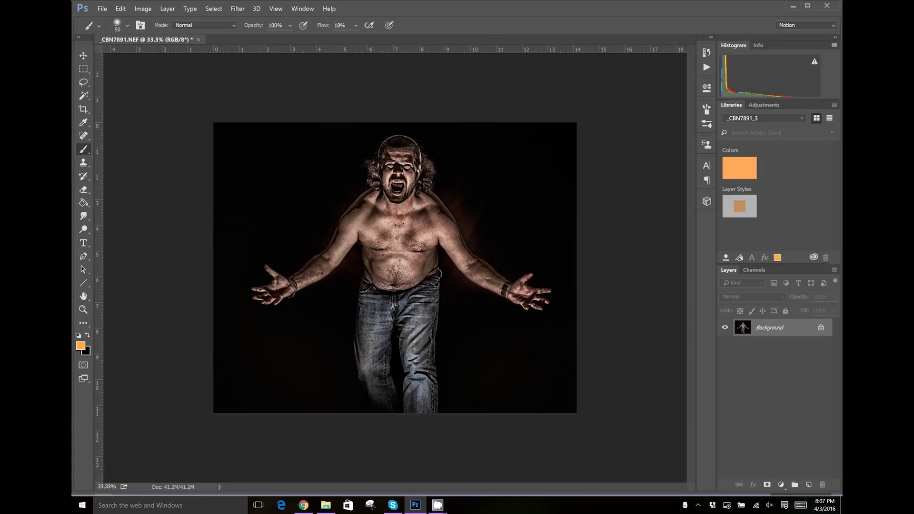
key("F5")
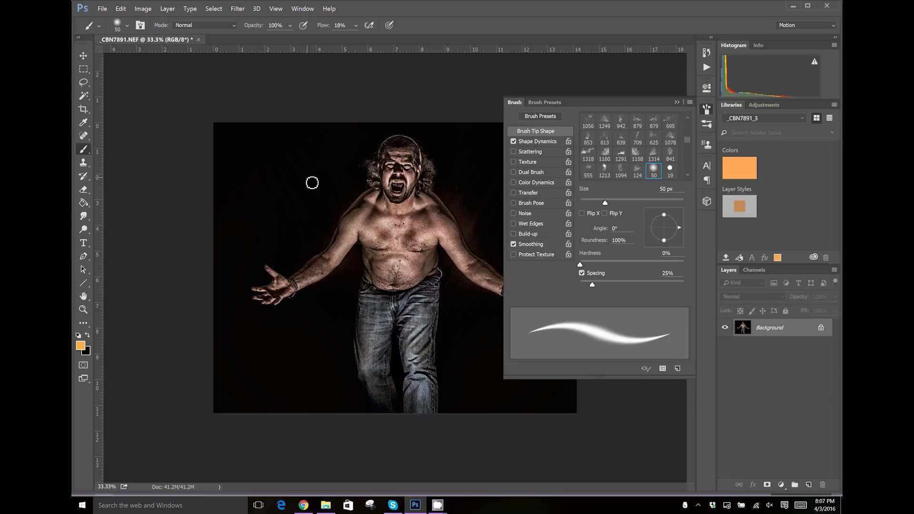
key("bracketright")
key("bracketright")
key("bracketright")
key("bracketright")
key("bracketright")
key("bracketright")
key("bracketright")
key("bracketright")
key("bracketright")
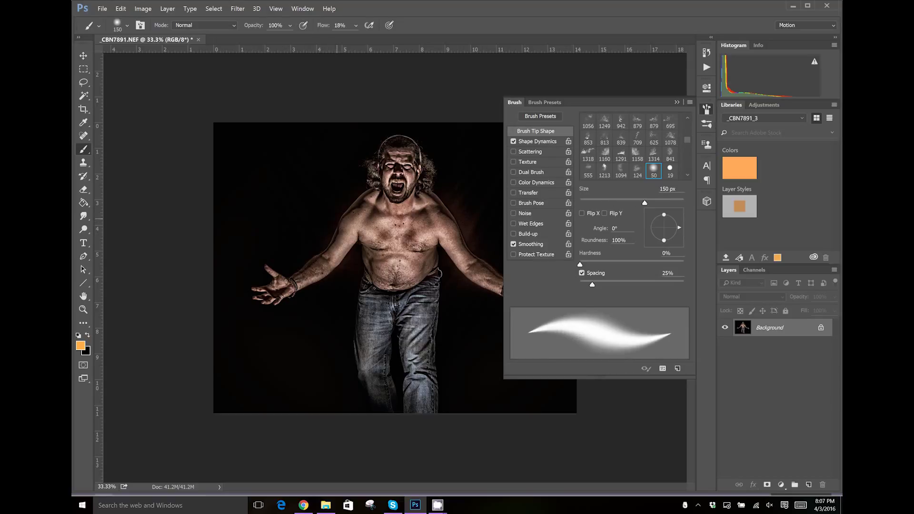
key("bracketright")
key("bracketright")
- Set the foreground colour to the deep orange cb7000 and enlarge the brush to 1100 px
left_click(80, 346)
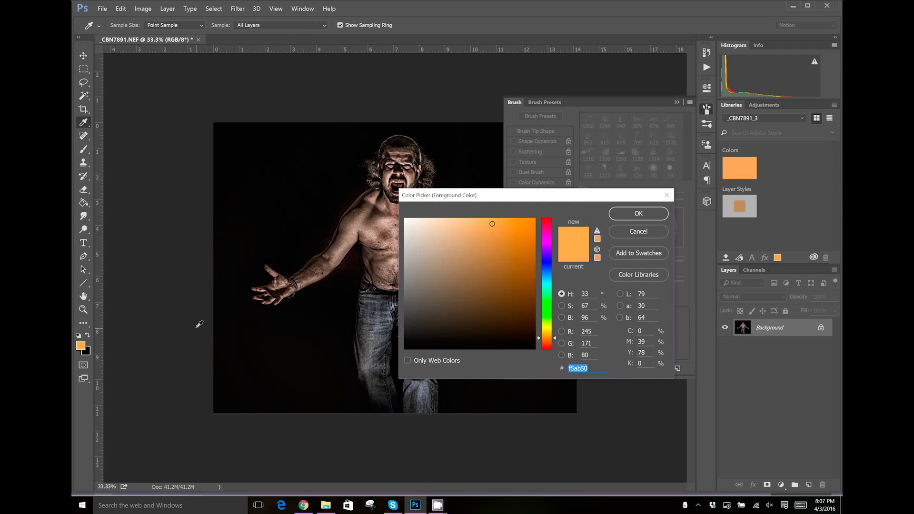
left_click_drag(510, 288, 536, 247)
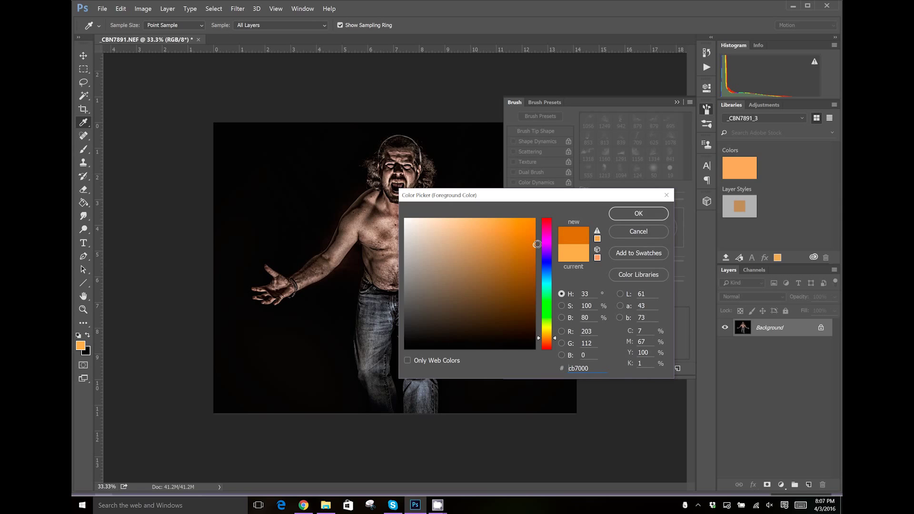
left_click(639, 214)
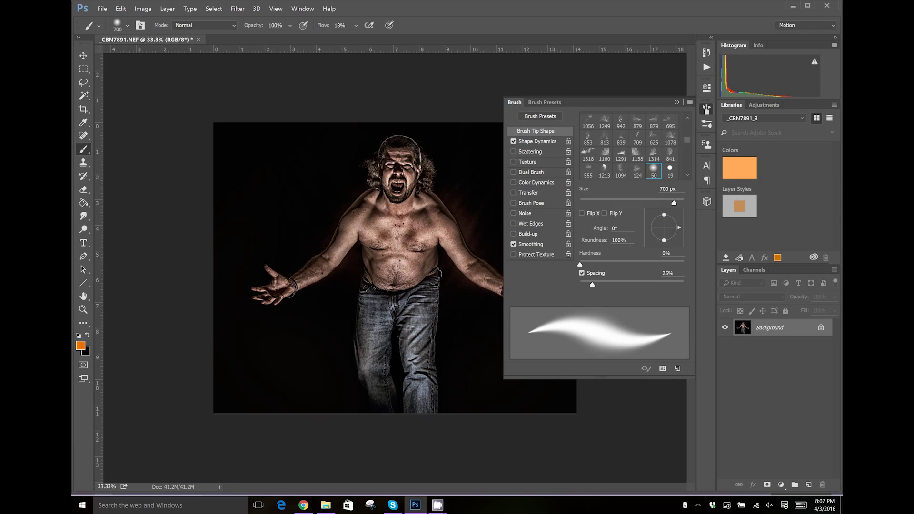
key("bracketright")
key("bracketright")
key("bracketright")
key("bracketright")
left_click(272, 289)
left_click(273, 289)
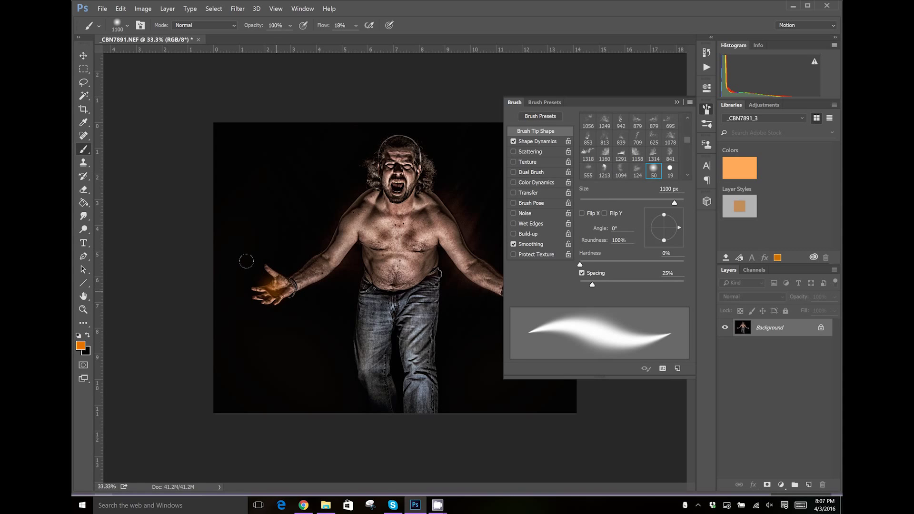
key("ctrl+z")
key("ctrl+z")
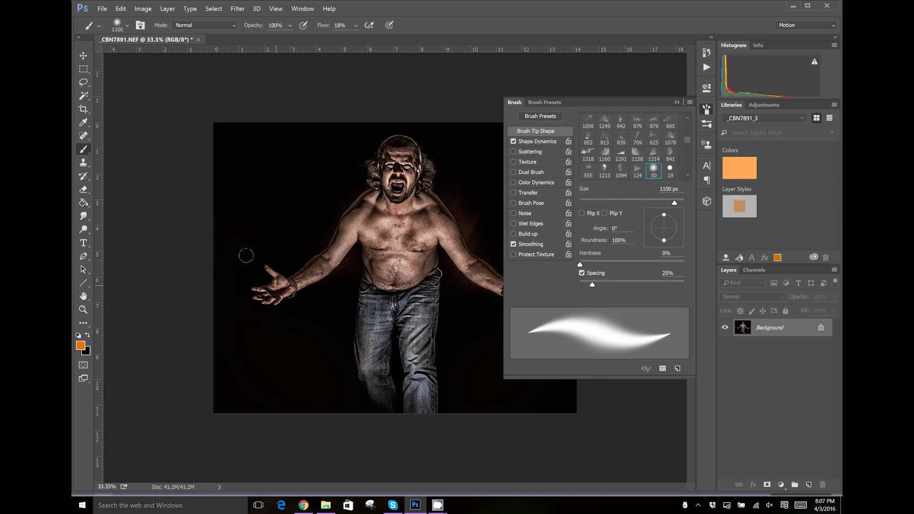
- Add a new layer, set the brush flow to 100%, and paint an orange glow over the hand on the picture's left side
left_click(809, 485)
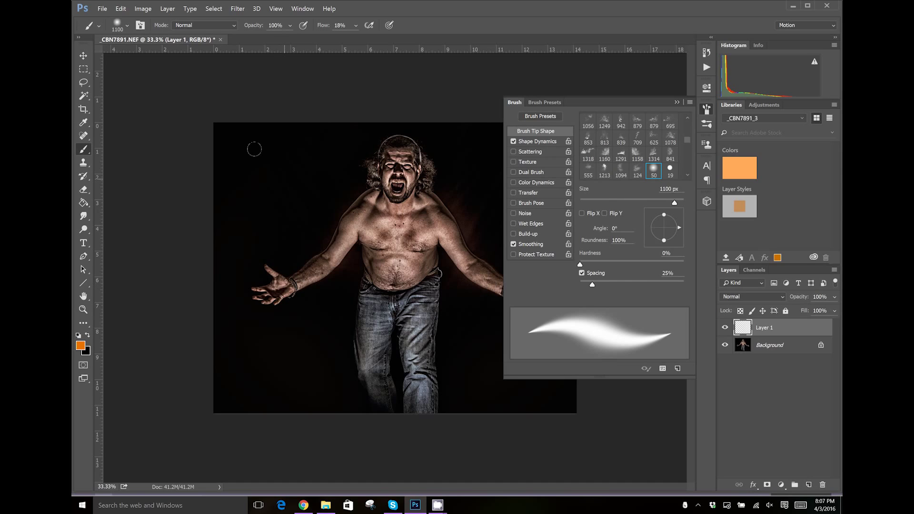
key("shift+0")
left_click(273, 290)
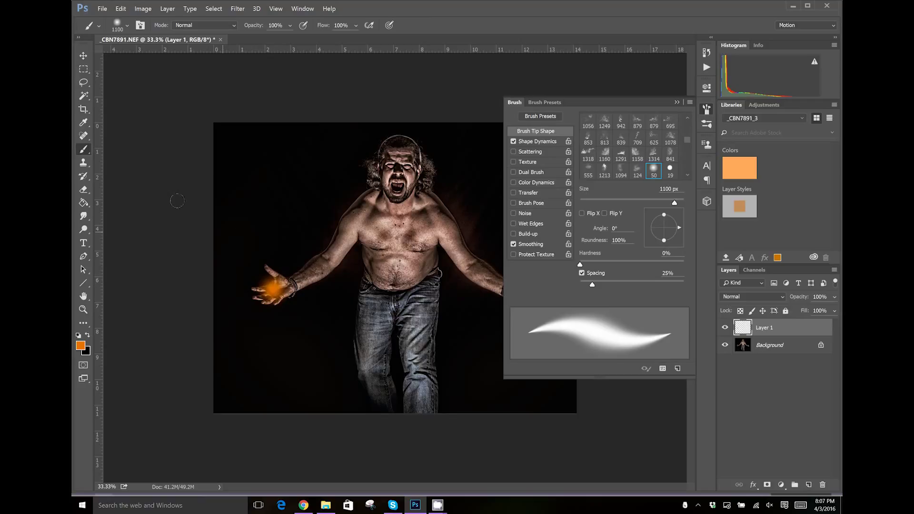
left_click(271, 286)
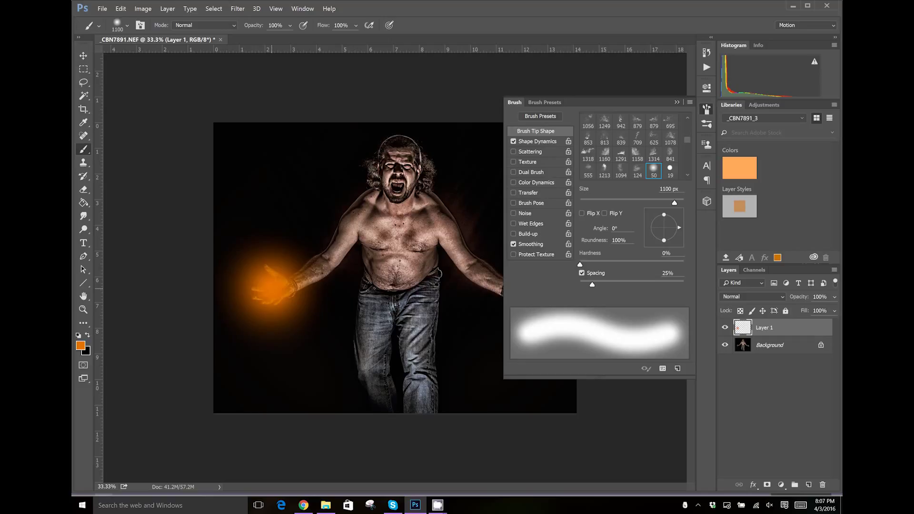
- Set the foreground colour to the brighter orange f68903, shrink the brush, and paint a smaller glow over the hand
left_click(81, 346)
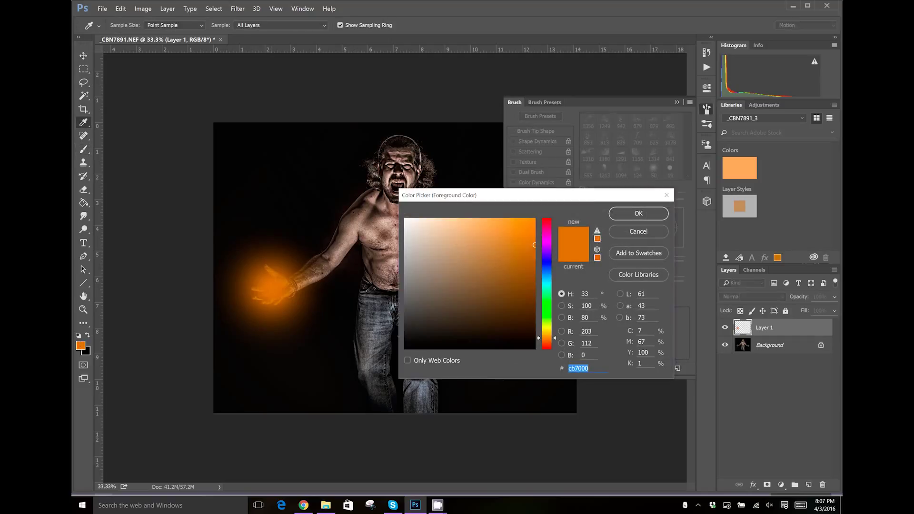
left_click_drag(531, 235, 532, 217)
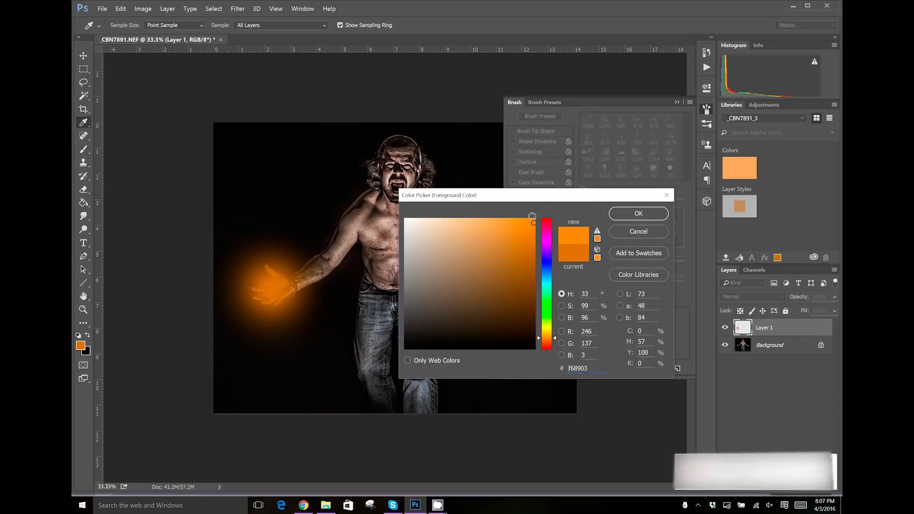
key("Return")
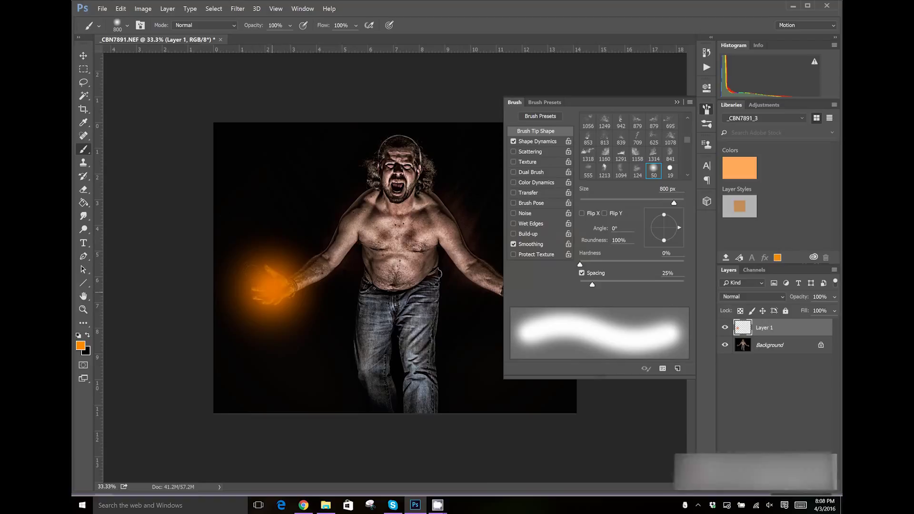
left_click(270, 290)
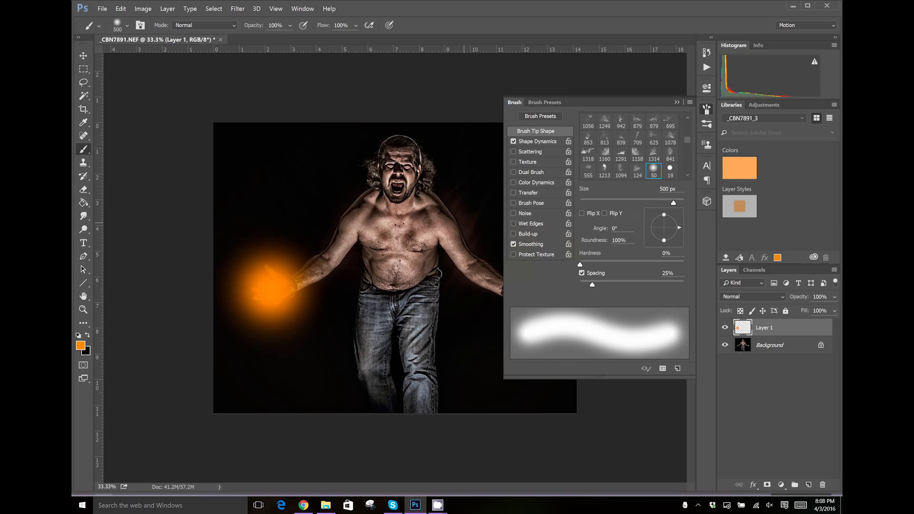
- Set the foreground colour to the lighter orange fea83e and paint a dab at the centre of the glow over the hand
left_click(81, 346)
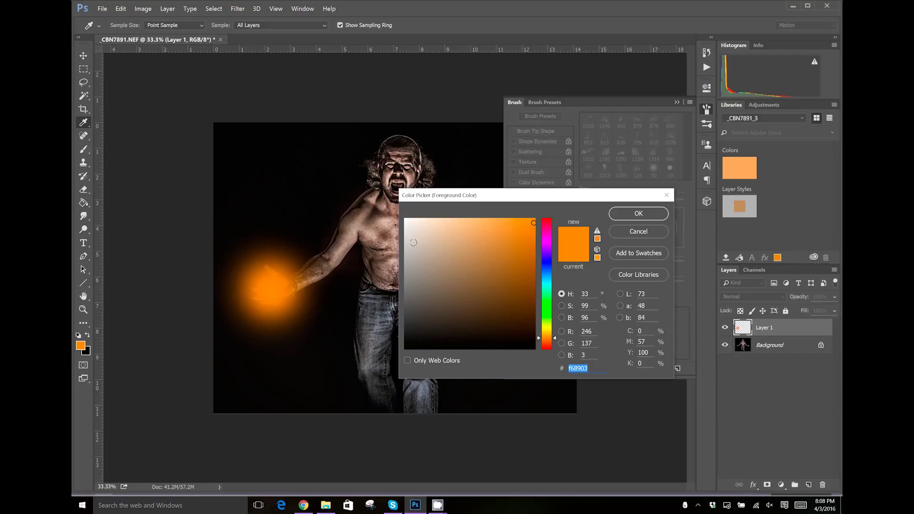
left_click(503, 219)
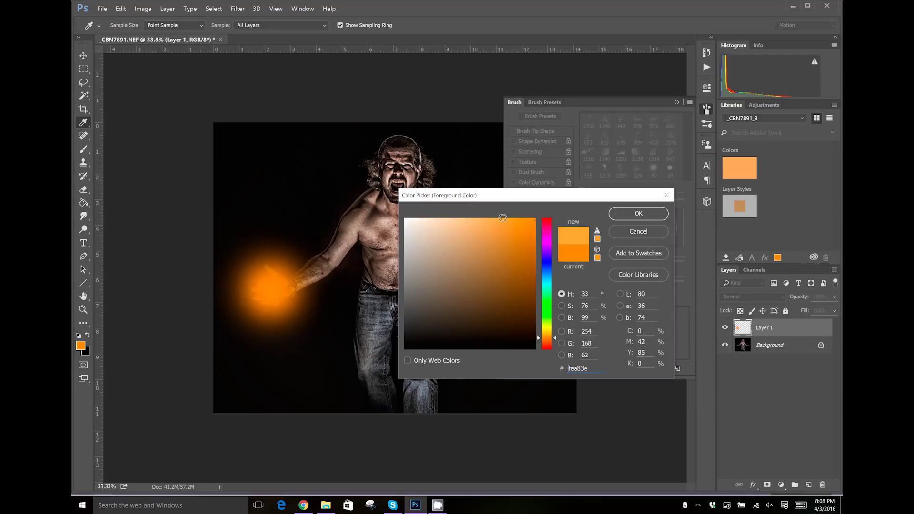
left_click(638, 214)
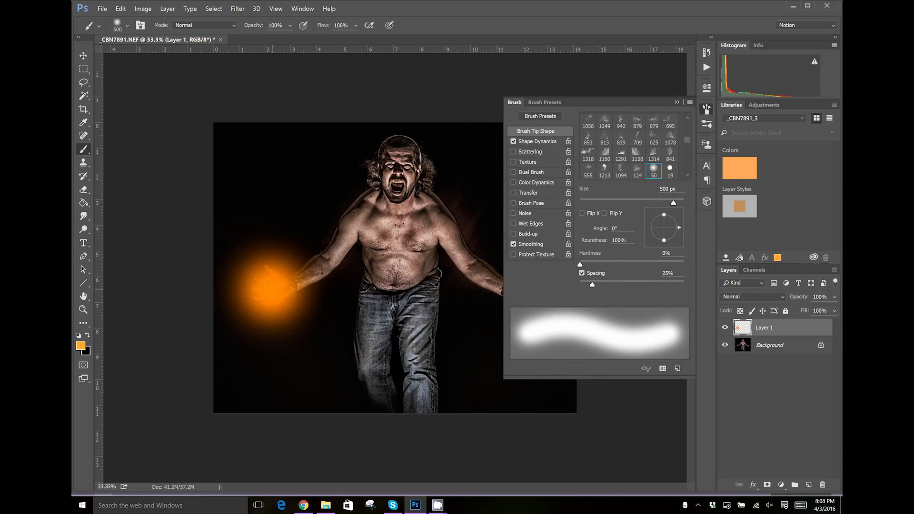
left_click(263, 281)
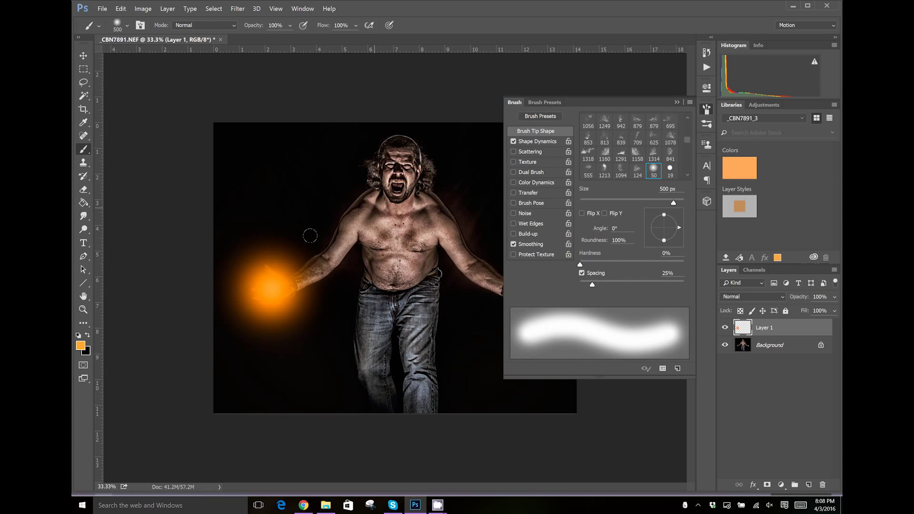
- Set the foreground colour to the pale orange fcc888, shrink the soft brush, and dab a bright core into the glow
left_click(81, 347)
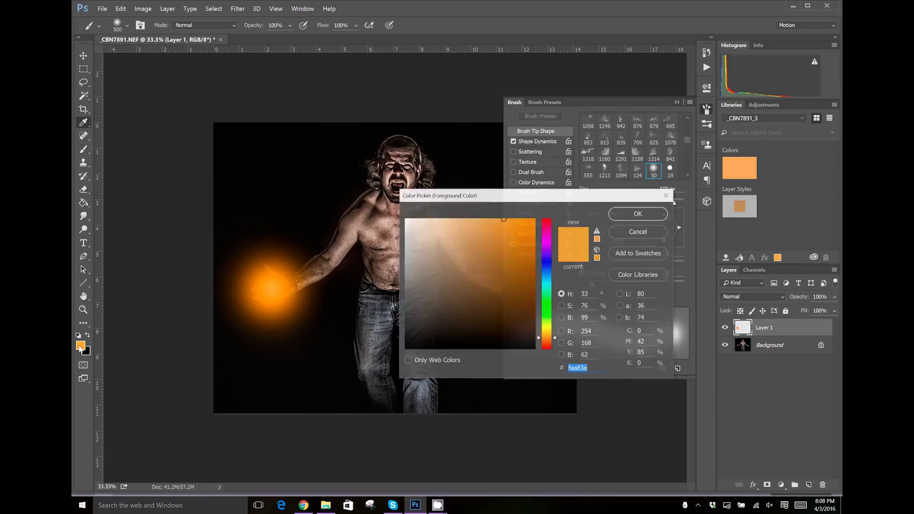
left_click(464, 219)
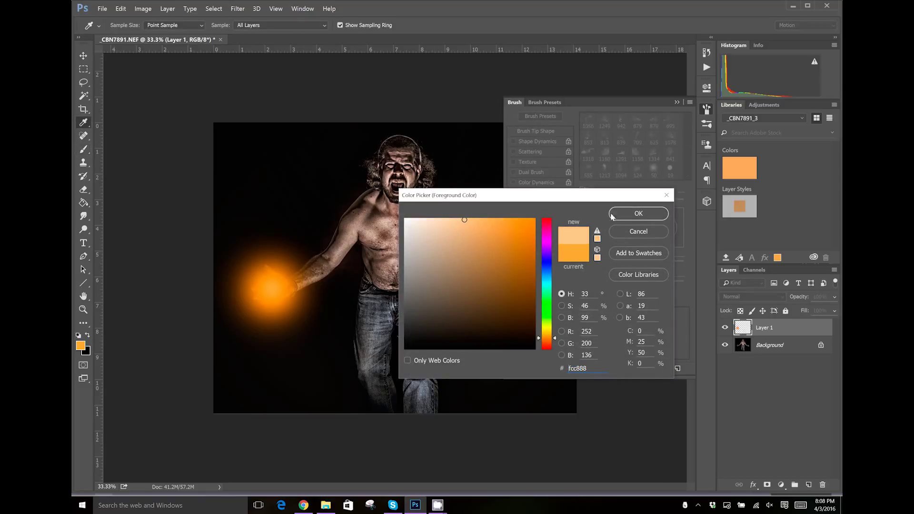
left_click(630, 211)
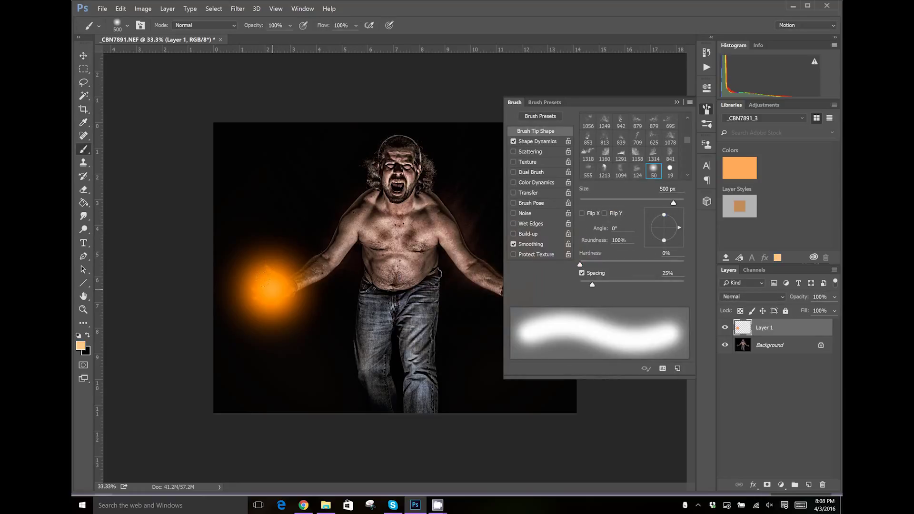
key("bracketleft")
key("bracketleft")
left_click(272, 289)
- Switch to the Smudge tool with the soft round 250 px brush preset and reduce its size to 175 px
left_click(83, 215)
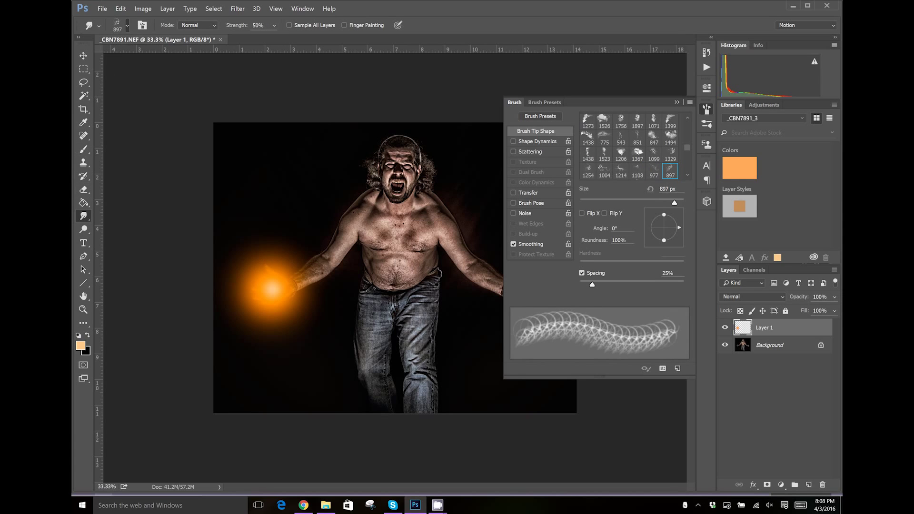
left_click(127, 24)
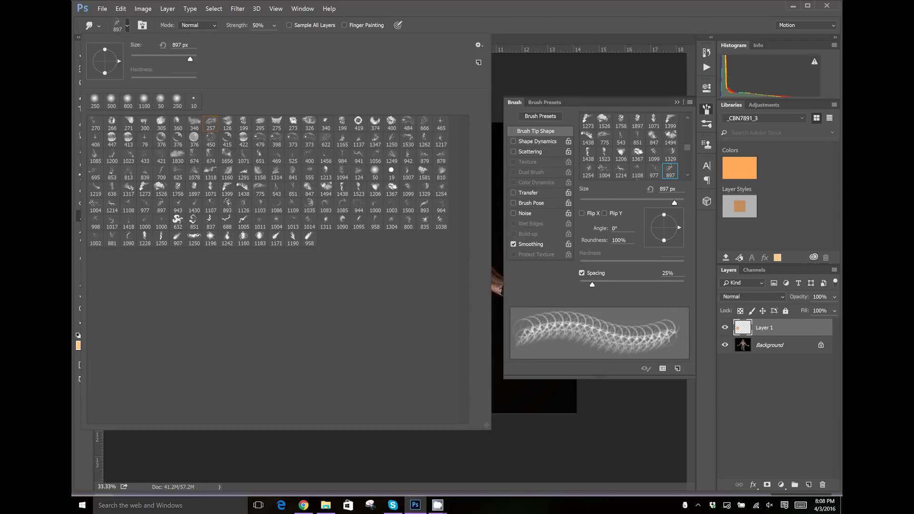
left_click(160, 100)
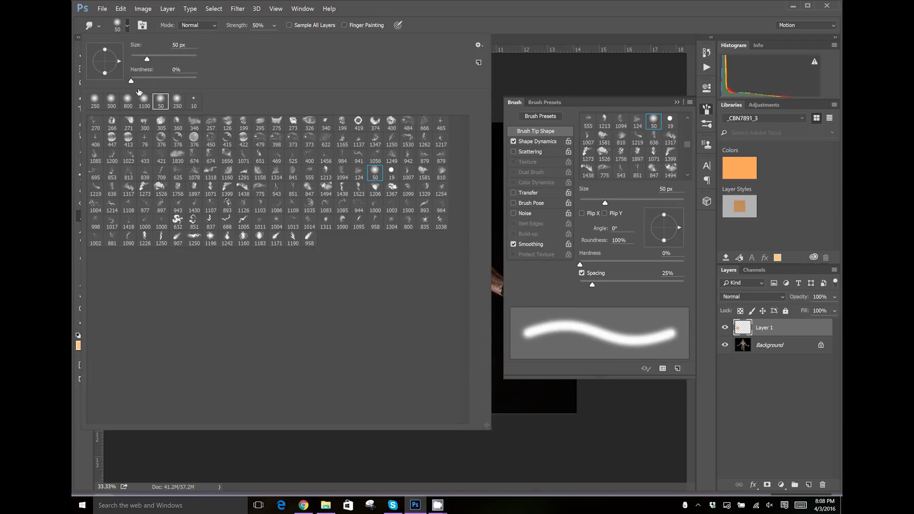
left_click(177, 100)
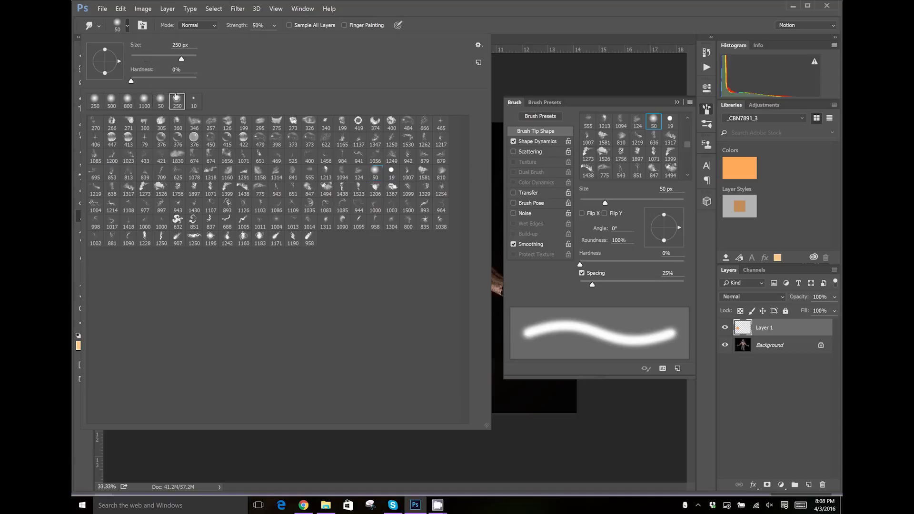
left_click(117, 26)
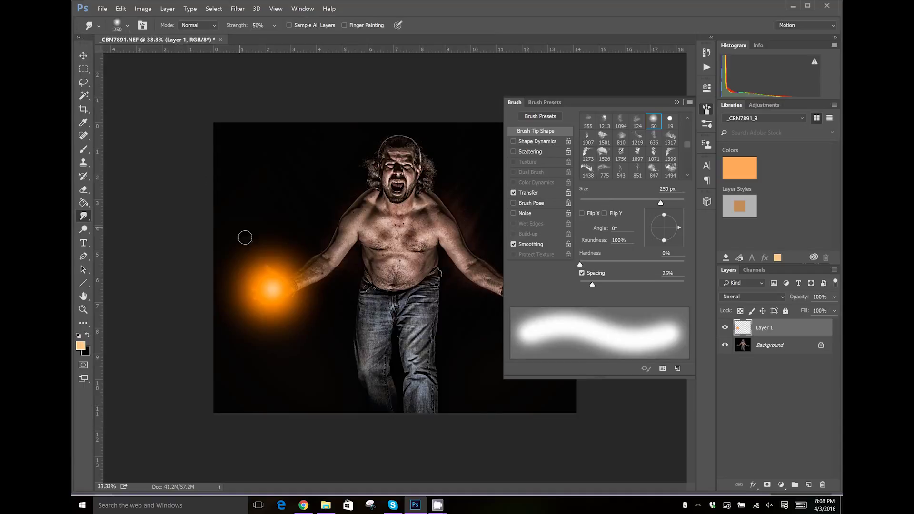
key("bracketleft")
key("bracketleft")
- Smudge the glow in repeated, mostly upward and outward strokes from its core to shape flame tongues around the hand
left_click_drag(271, 286, 255, 230)
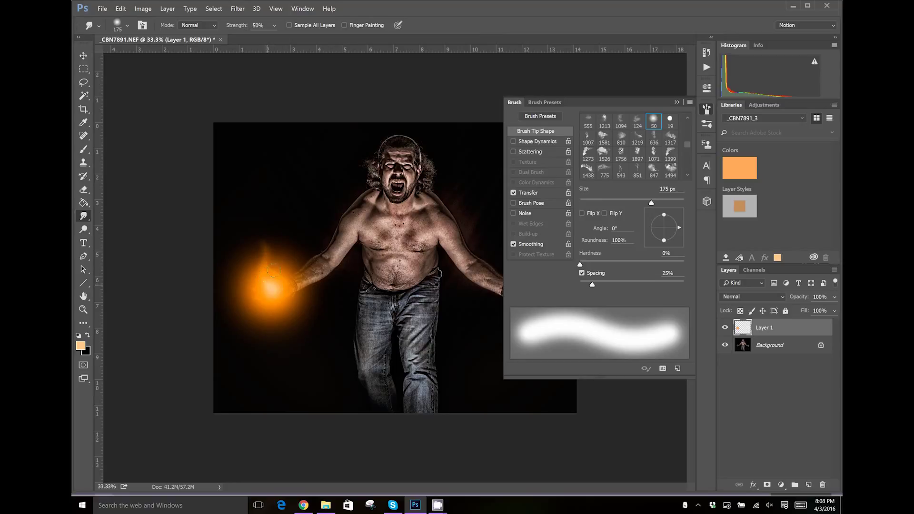
left_click_drag(273, 271, 273, 241)
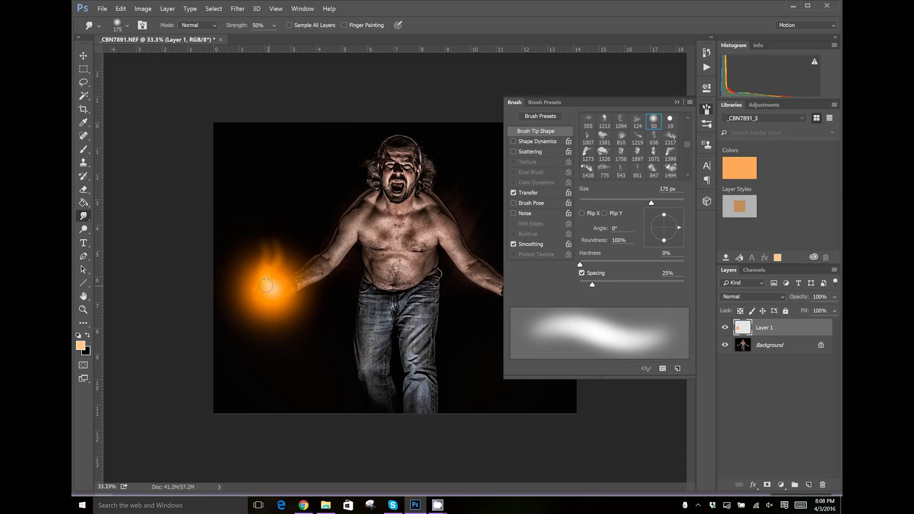
left_click_drag(267, 285, 289, 258)
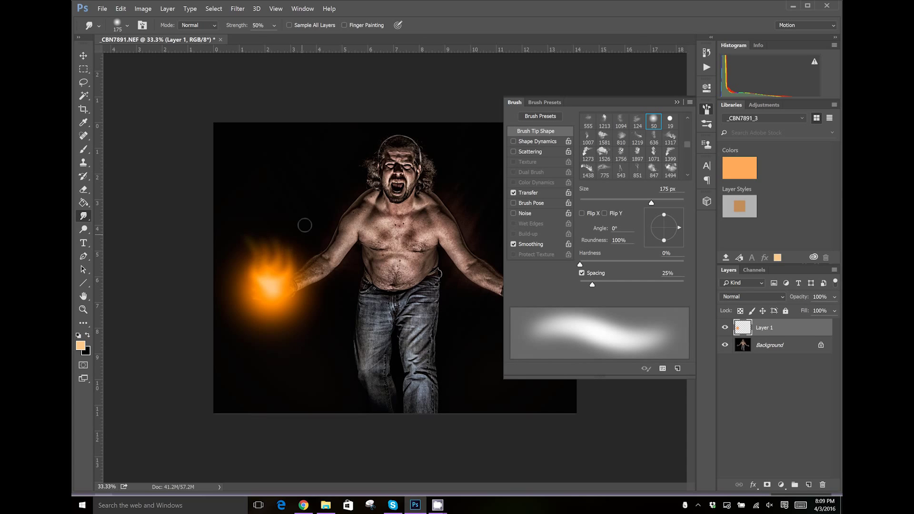
left_click_drag(260, 279, 236, 232)
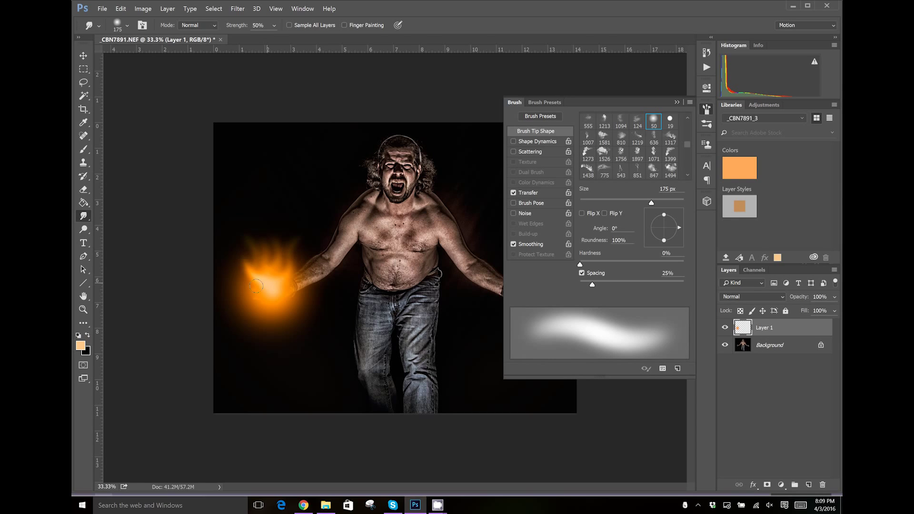
mouse_move(278, 293)
left_mouse_down()
mouse_move(300, 264)
mouse_move(304, 241)
left_mouse_up()
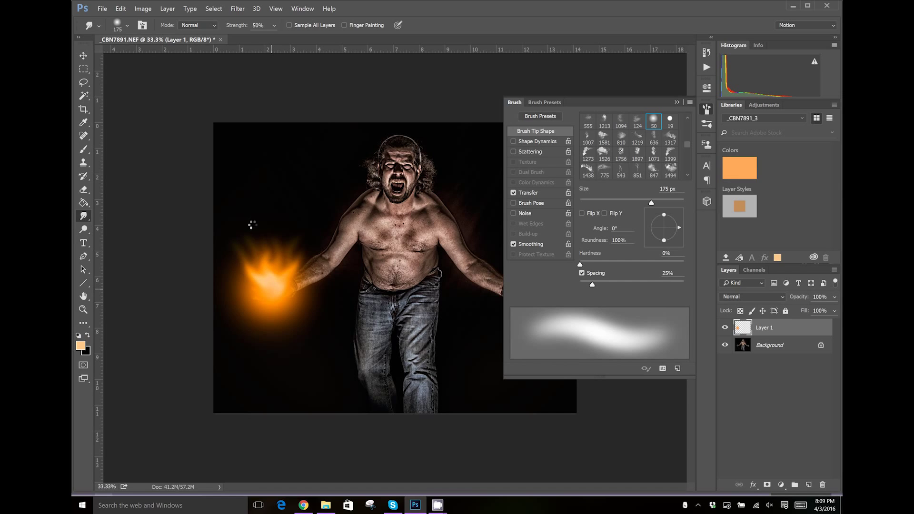
mouse_move(262, 286)
left_mouse_down()
mouse_move(242, 272)
mouse_move(224, 236)
left_mouse_up()
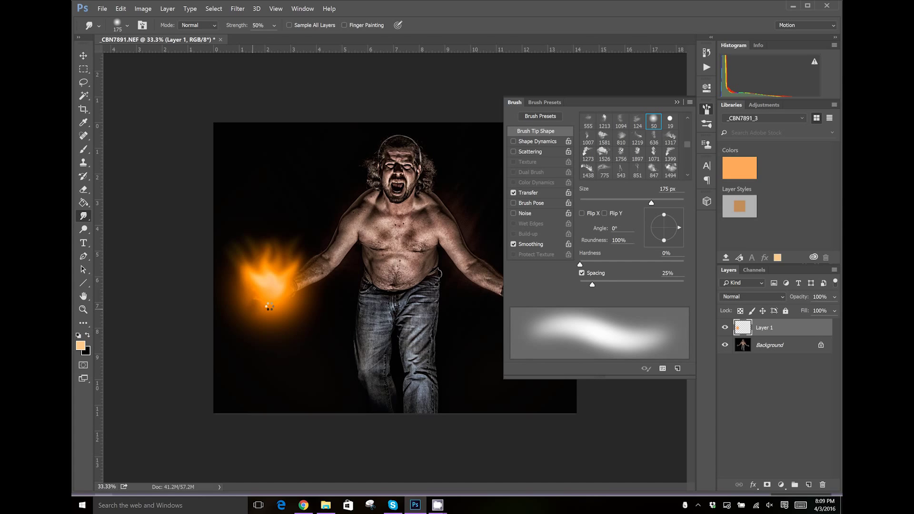
mouse_move(265, 301)
left_mouse_down()
mouse_move(253, 271)
mouse_move(254, 231)
left_mouse_up()
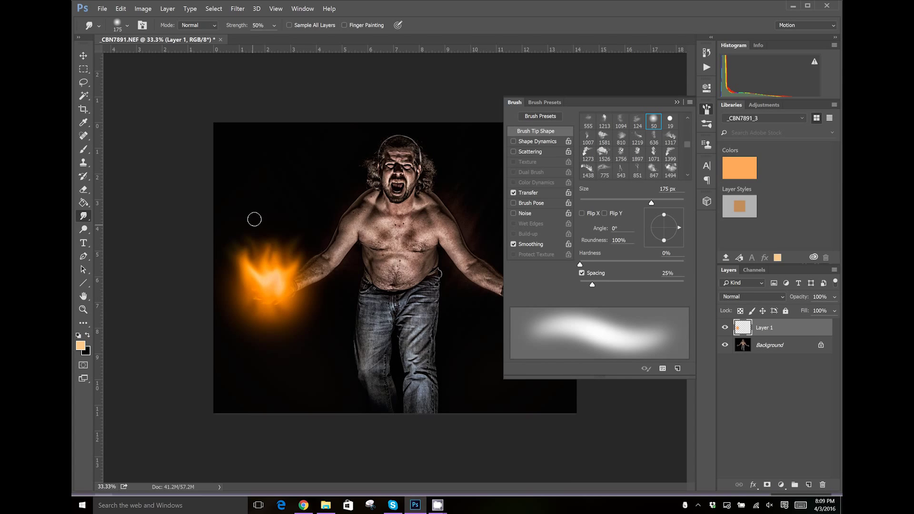
left_click_drag(253, 216, 245, 270)
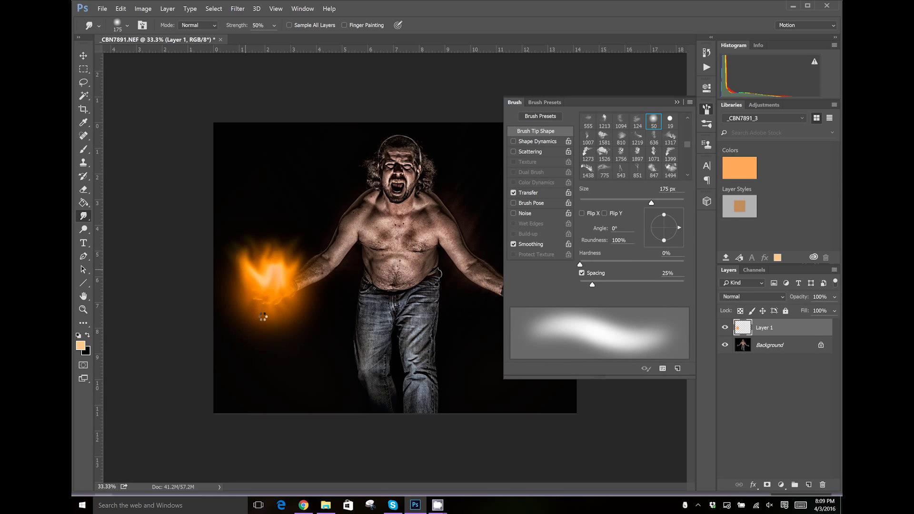
mouse_move(258, 310)
left_mouse_down()
mouse_move(257, 221)
mouse_move(247, 211)
left_mouse_up()
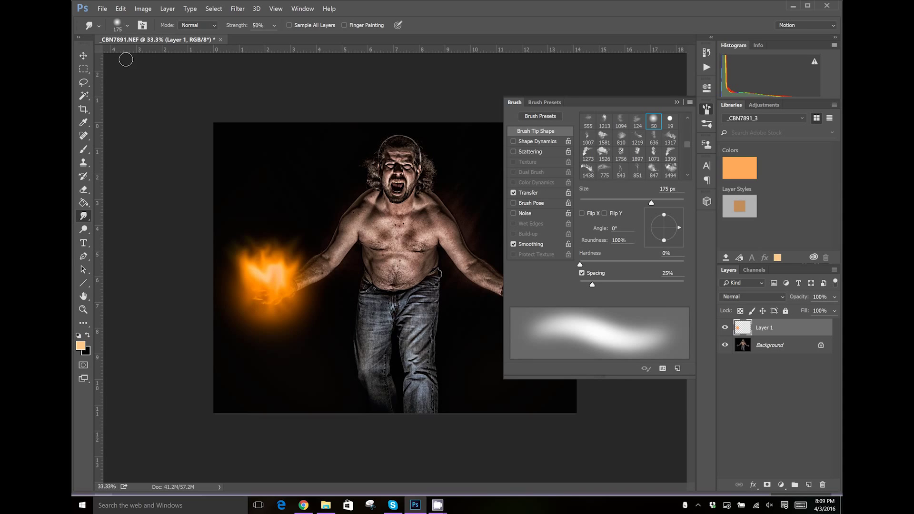
- Set the foreground colour to the saturated orange ff9513
left_click(81, 346)
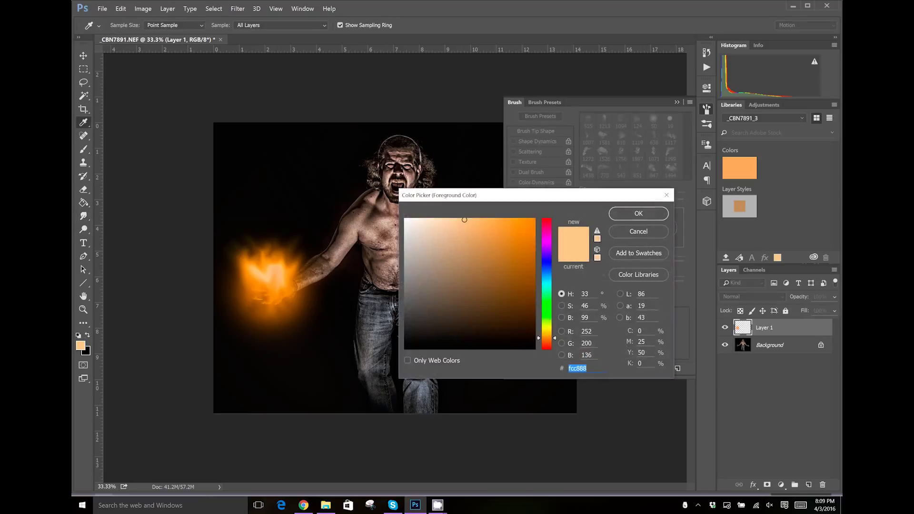
type("ff9900")
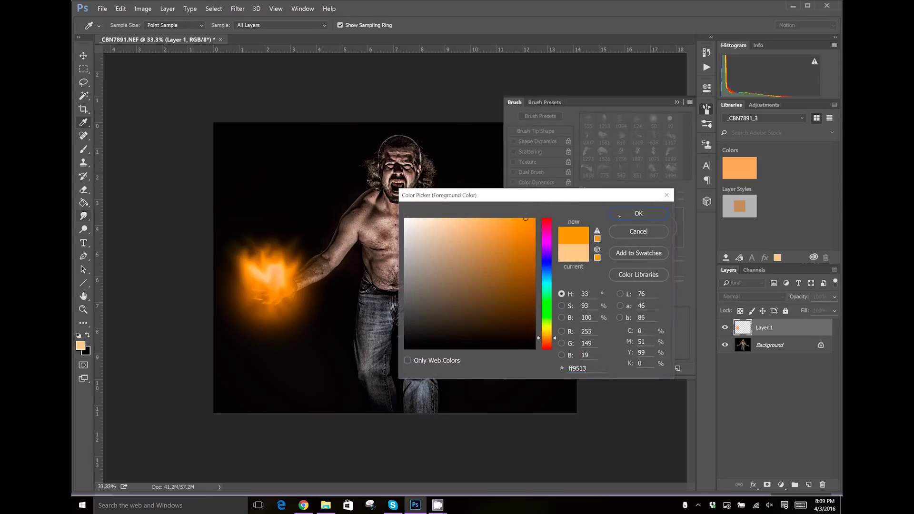
left_click(638, 213)
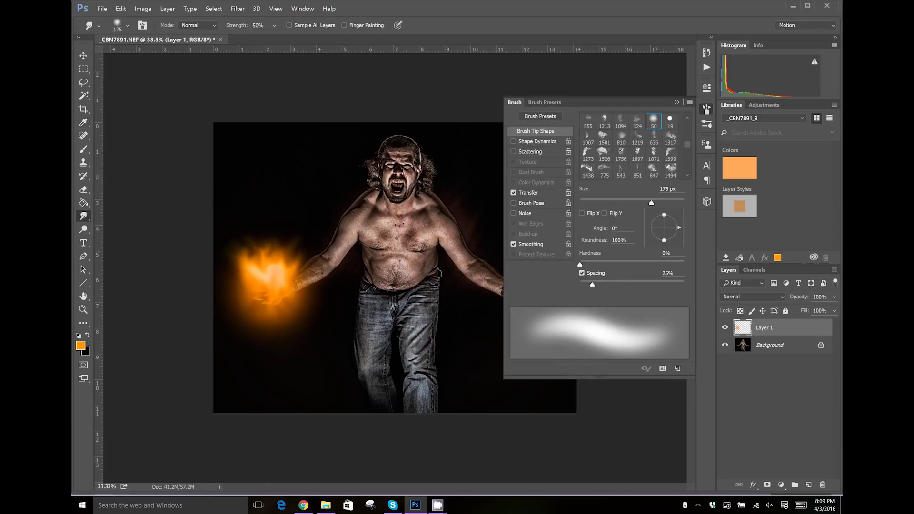
- Using the Brush tool with the 1103 px flame tip and Shape Dynamics off, stamp flame wisps above the fireball
scroll(628, 146, "down", 5)
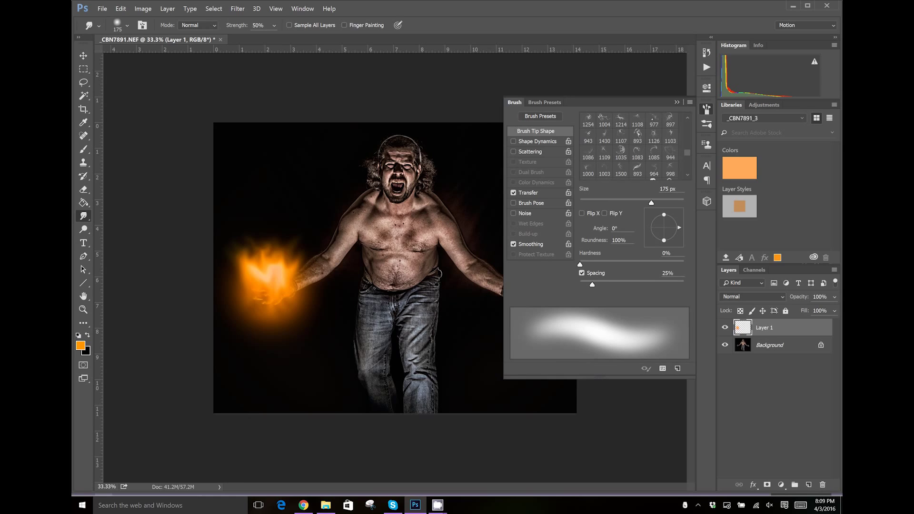
left_click(654, 120)
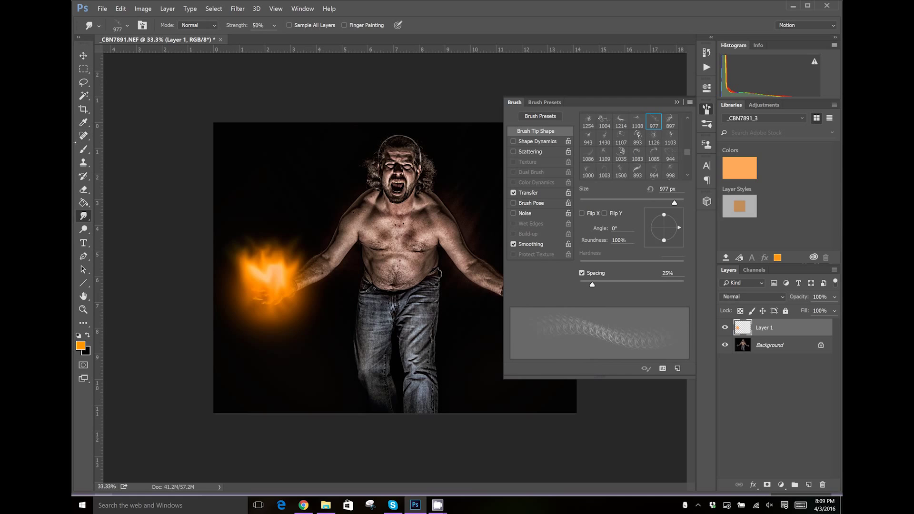
left_click(84, 149)
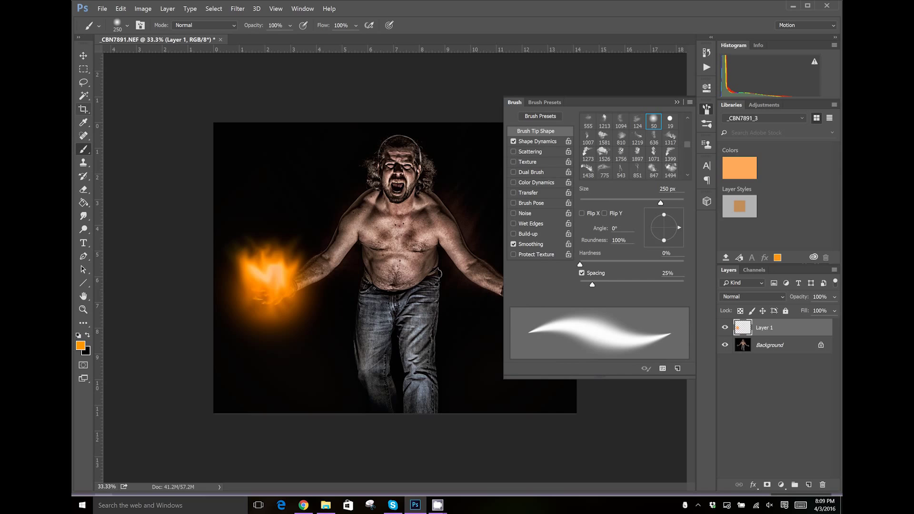
scroll(630, 146, "down", 3)
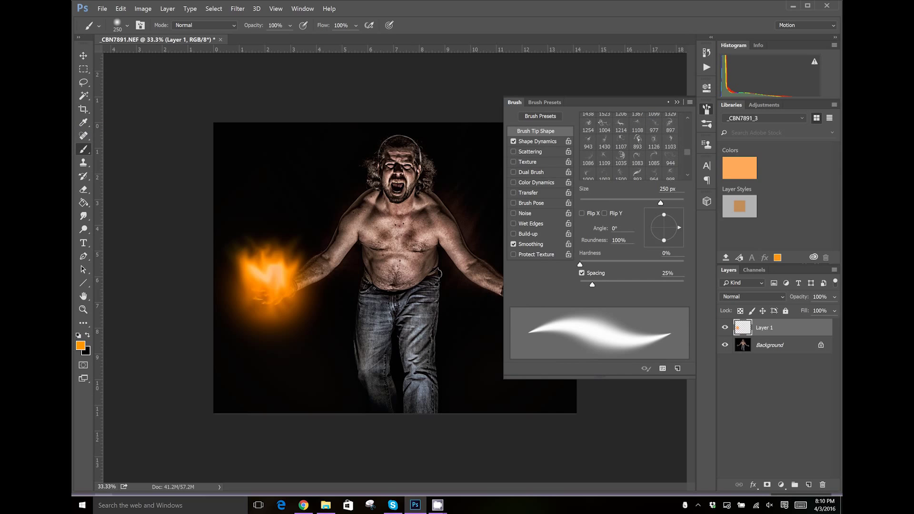
left_click(653, 123)
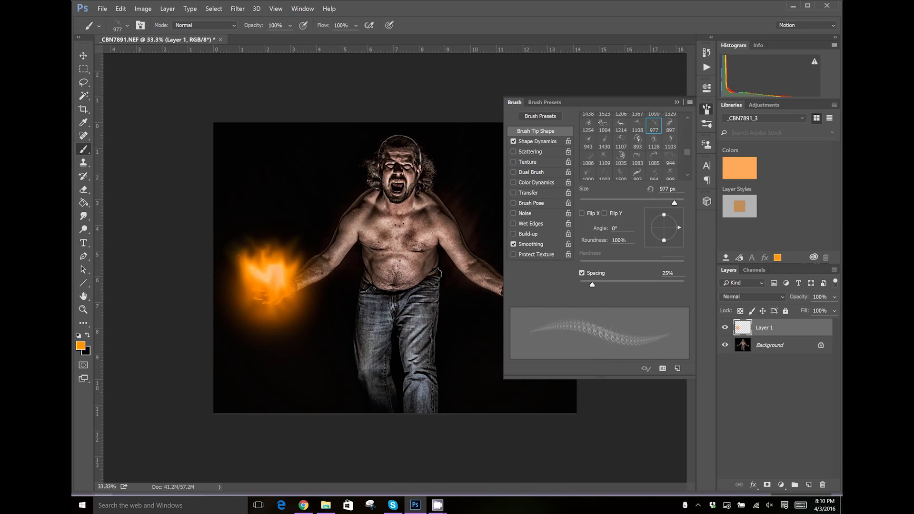
left_click(671, 138)
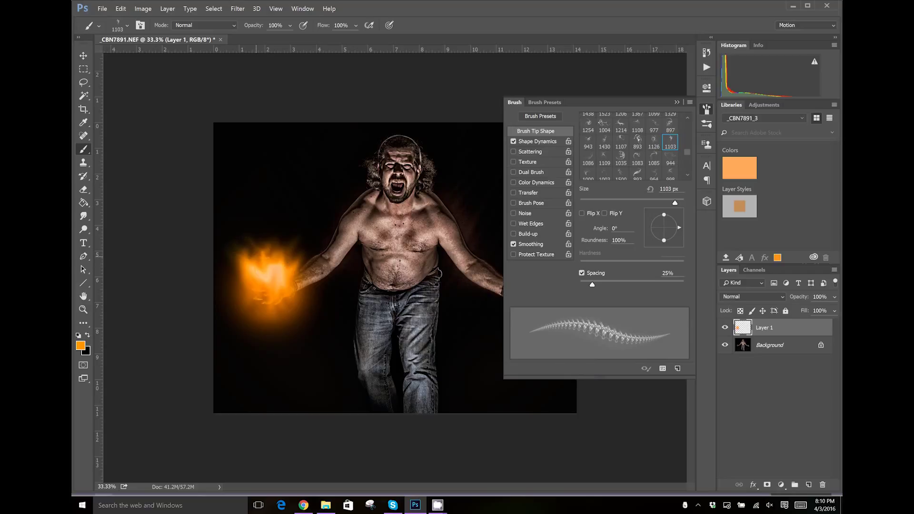
left_click(513, 141)
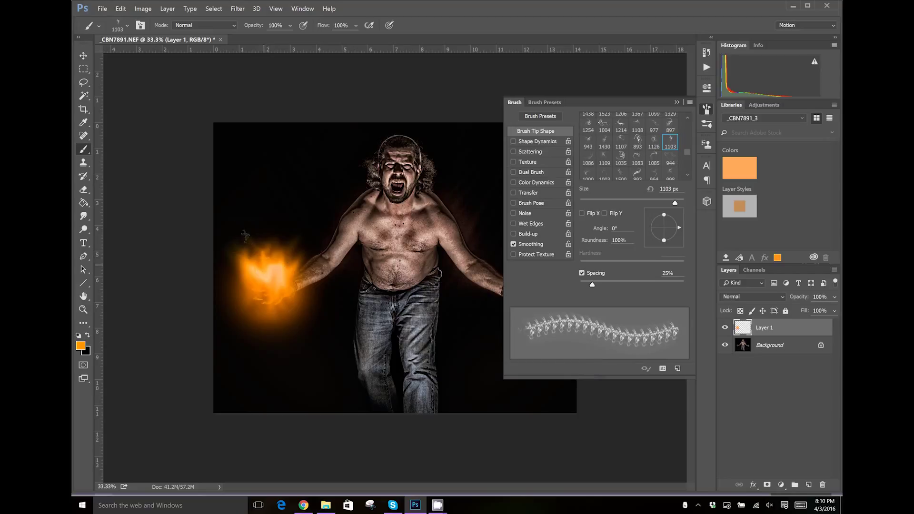
left_click(249, 245)
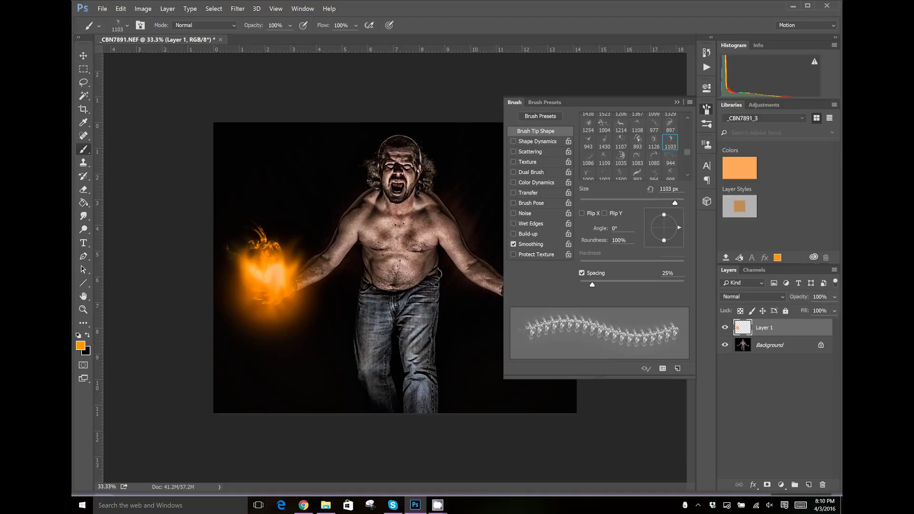
- Choose the 1109 px flame tip, rotate it to 148°, enlarge it to 1213 px, and stamp more flames above the fireball
left_click(605, 152)
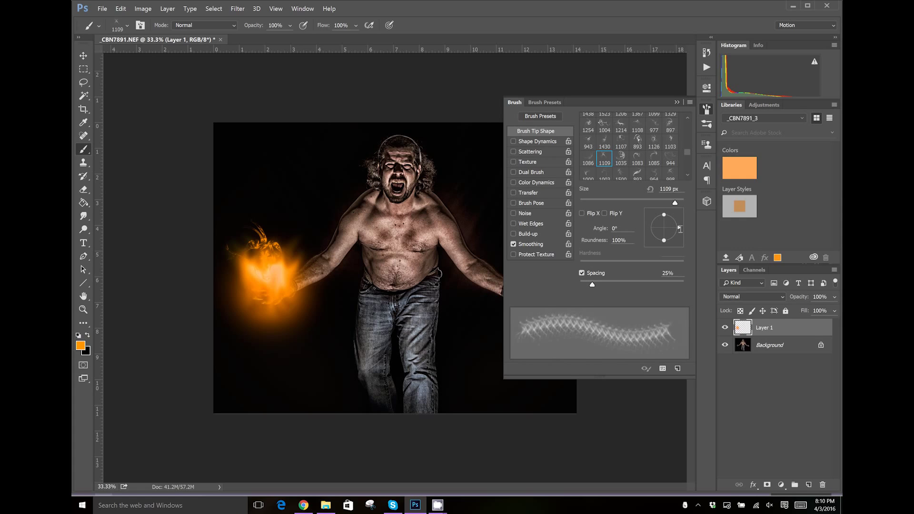
mouse_move(679, 228)
left_mouse_down()
mouse_move(672, 214)
mouse_move(651, 220)
left_mouse_up()
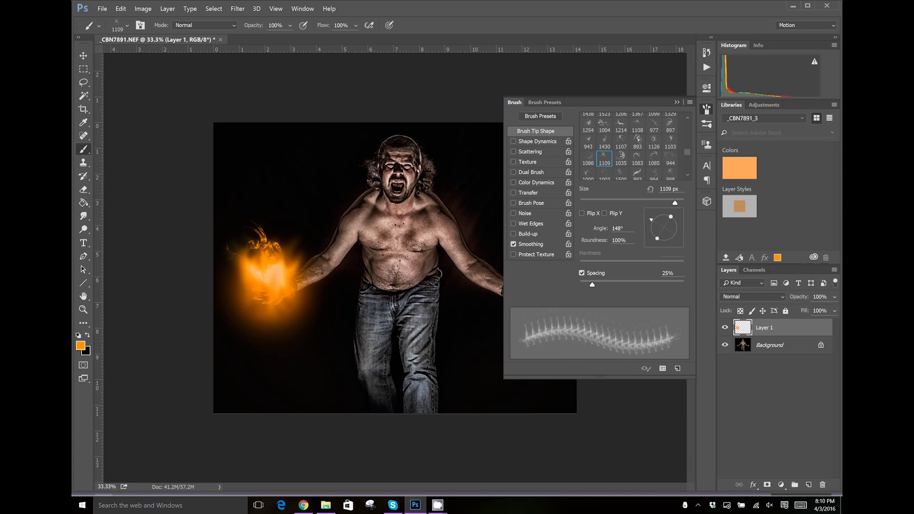
key("bracketright")
left_click(271, 224)
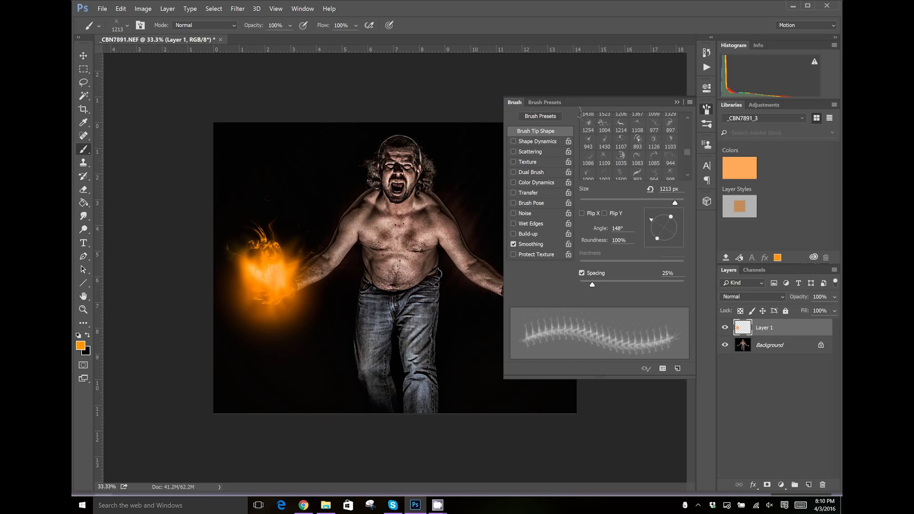
- Choose the 1430 px flame tip, rotate it to 68°, set its size to 1436 px, and stamp a curling flame beside the fireball's upper outer edge
left_click(604, 139)
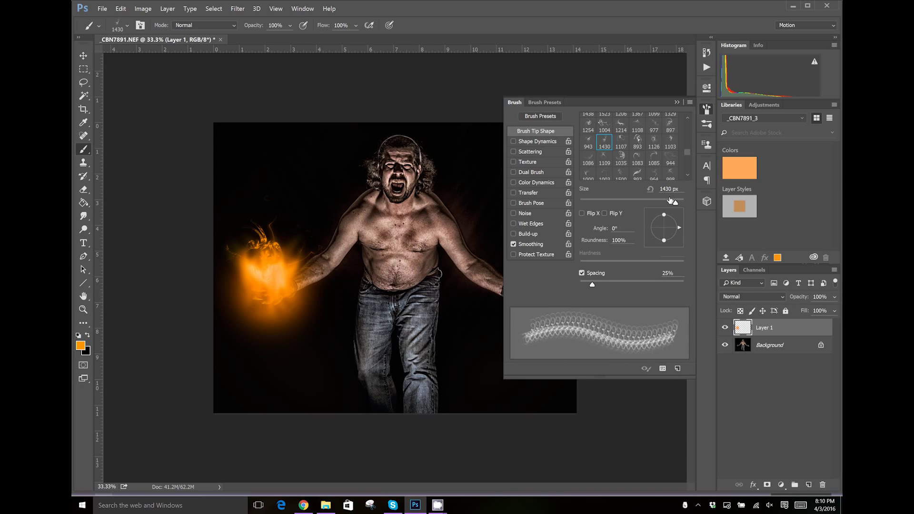
left_click_drag(678, 223, 669, 213)
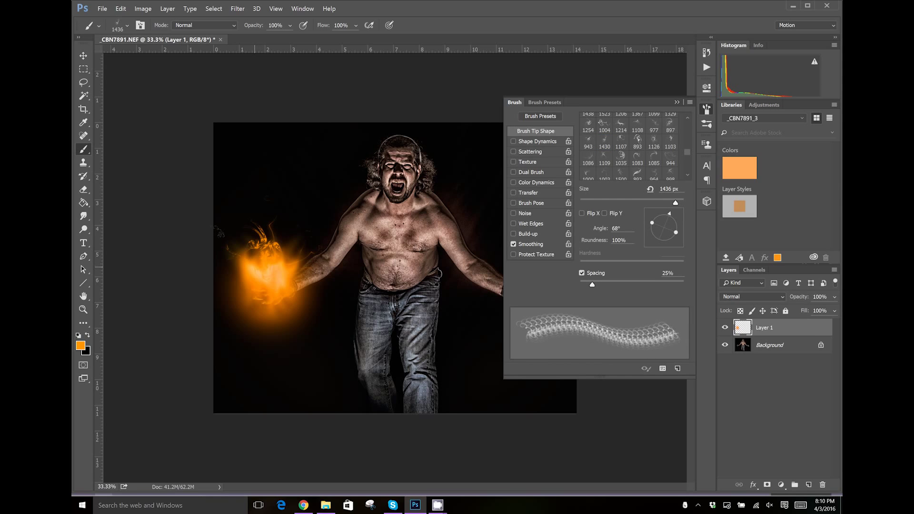
left_click(212, 234)
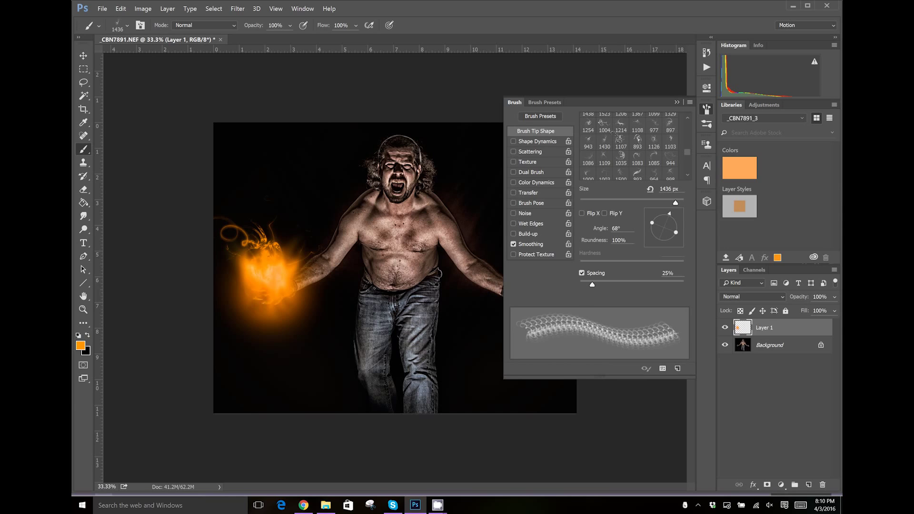
- Choose a 1000 px flame tip, rotate it to 29°, enlarge it to 1400 px, and stamp another wisp above the fireball
scroll(628, 145, "down", 2)
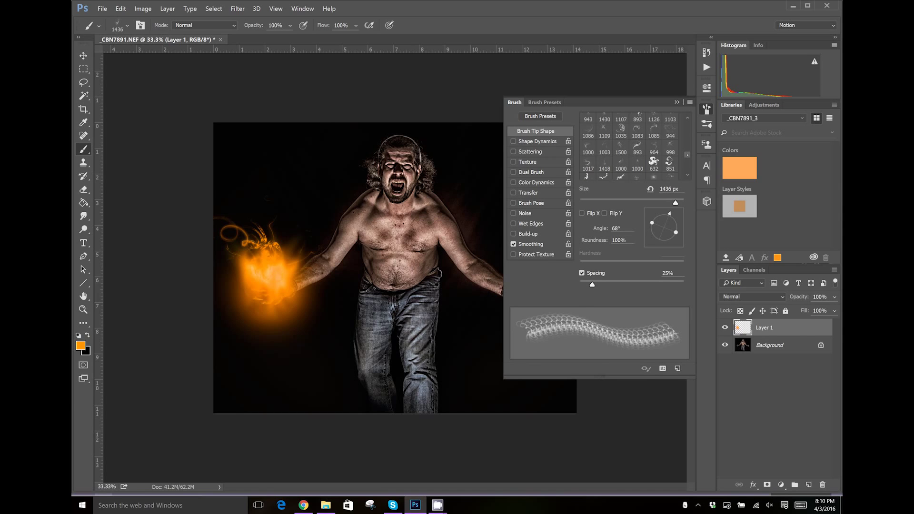
left_click(621, 164)
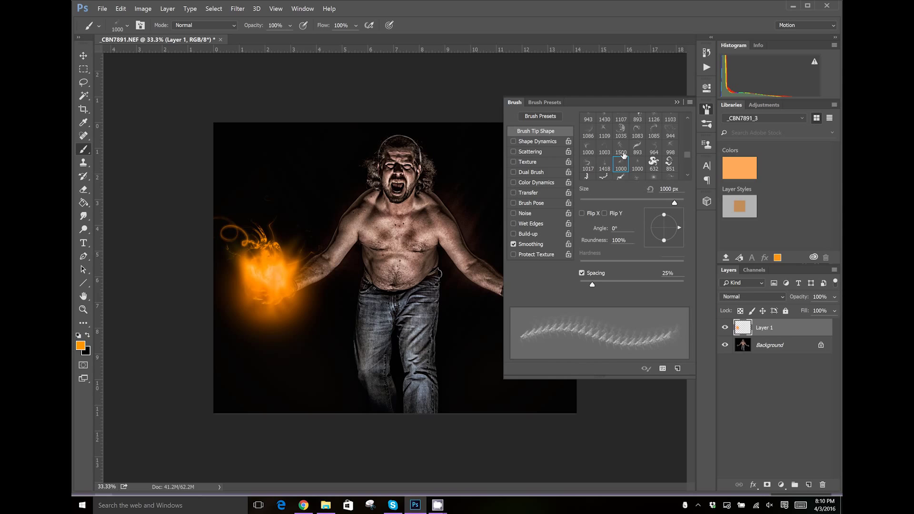
left_click_drag(680, 228, 677, 221)
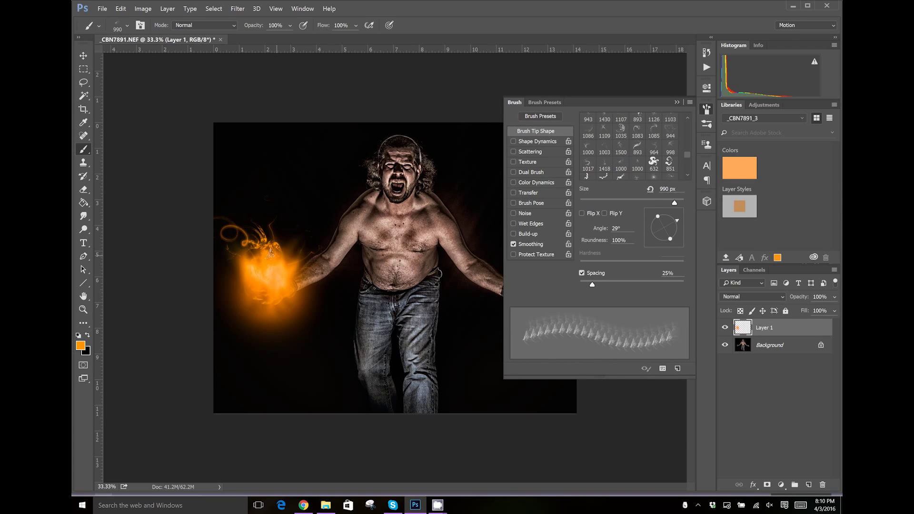
key("]")
key("]")
key("]")
left_click(275, 234)
double_click(765, 327)
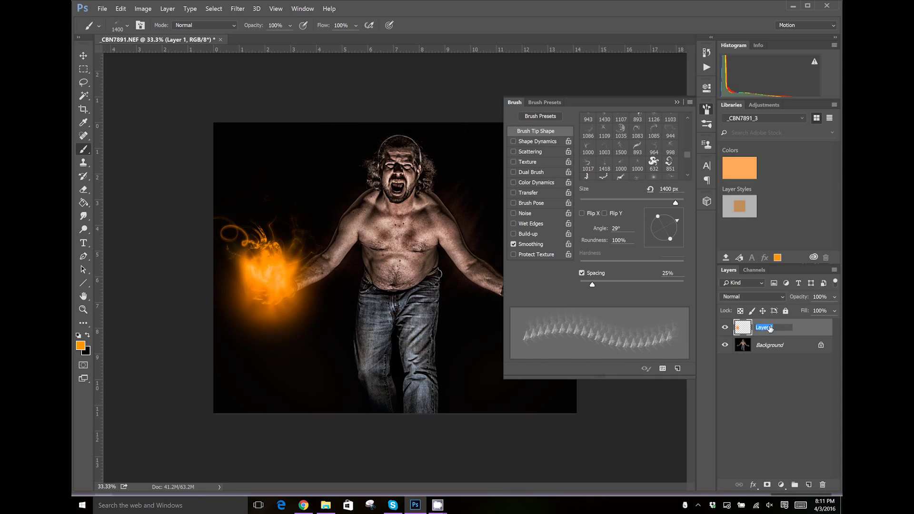
type("Fire")
key("Return")
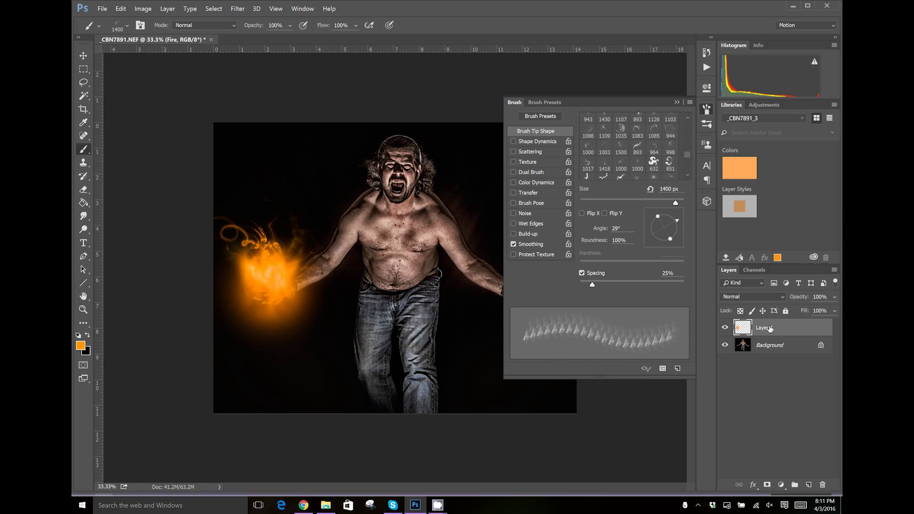
key("ctrl+z")
- Add a new empty layer above the fireball layer for an effect on the subject's other hand
left_click(810, 485)
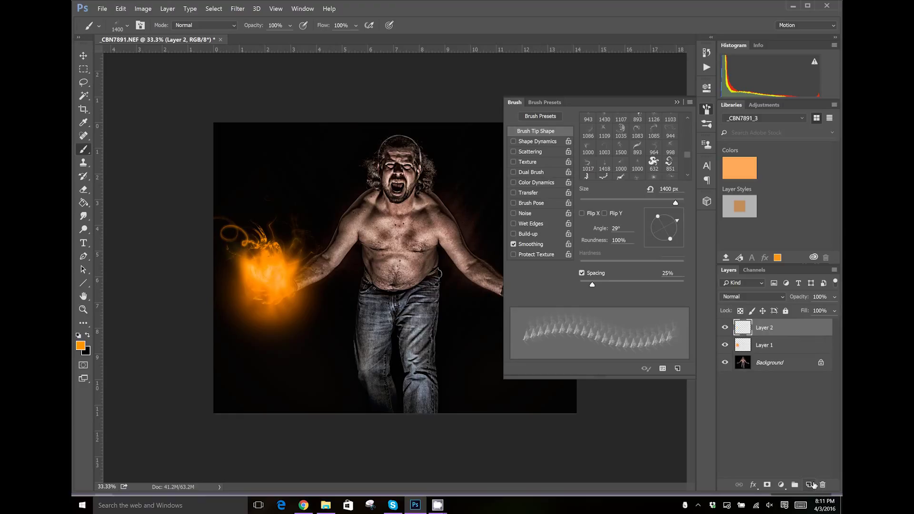
left_click(790, 376)
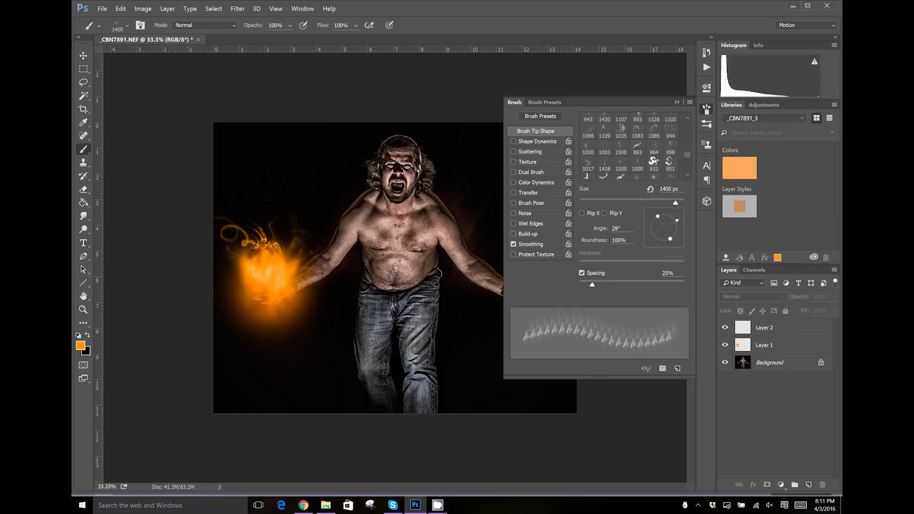
scroll(362, 267, "up", 4)
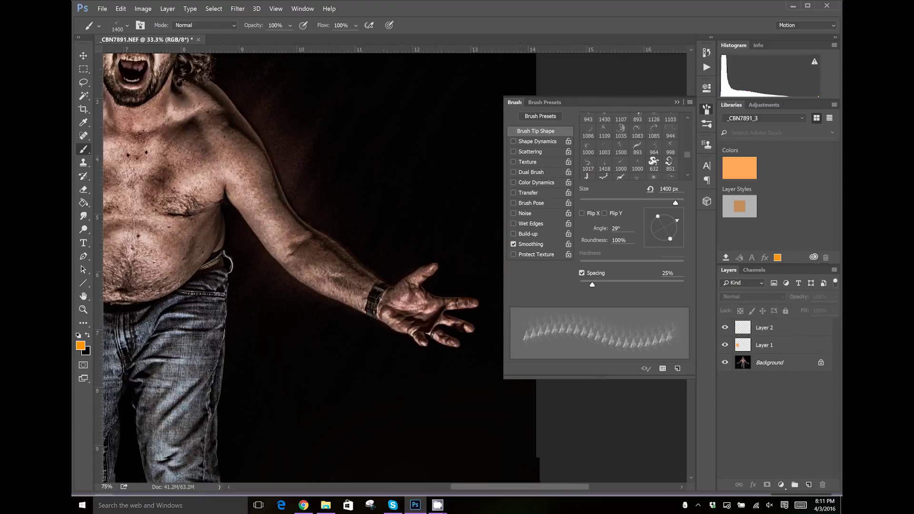
scroll(291, 266, "up", 1)
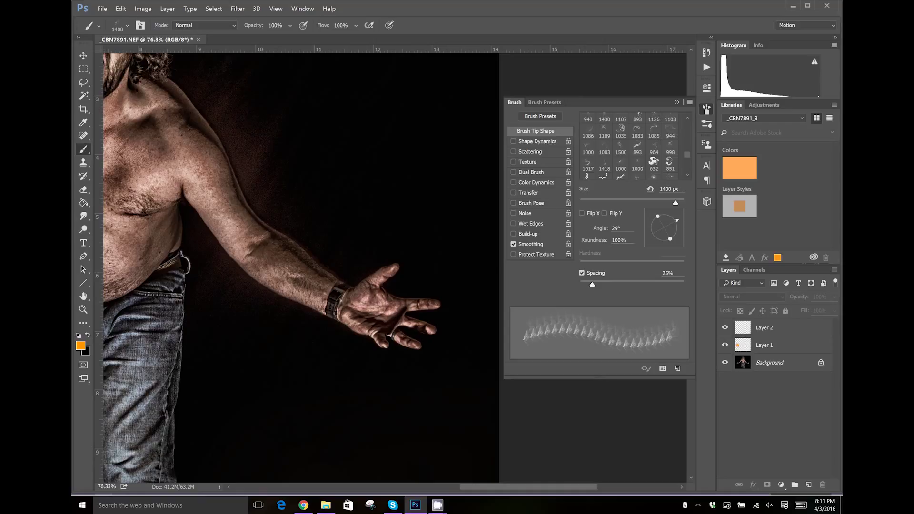
- Swap the foreground and background colours, and set the foreground colour to the saturated blue 0089e9
key("x")
left_click(80, 345)
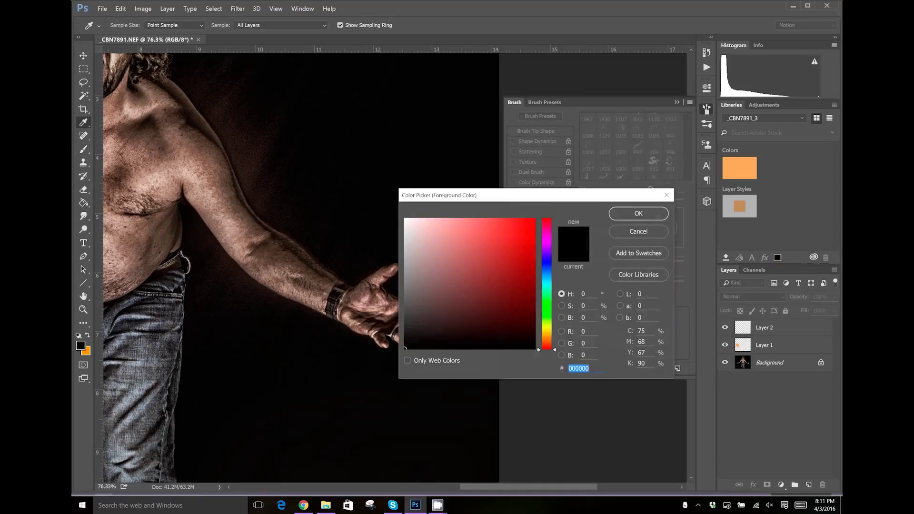
left_click(548, 276)
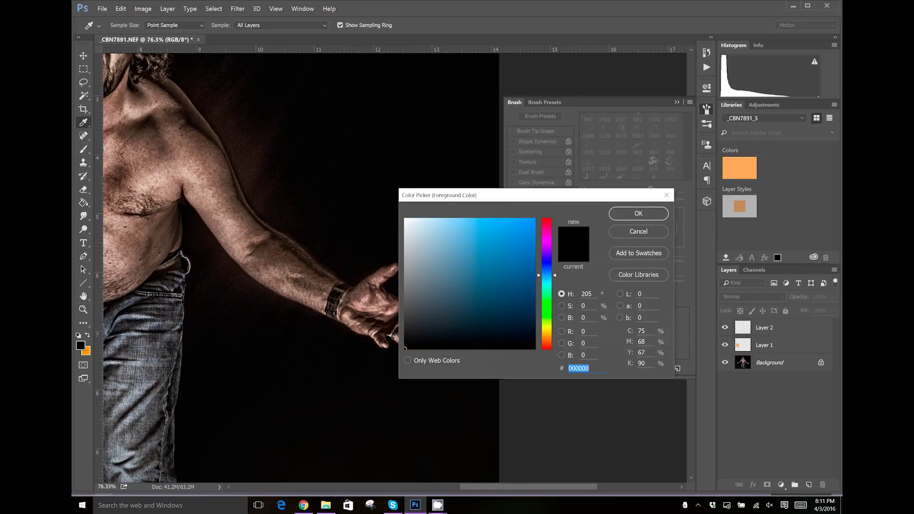
left_click(534, 229)
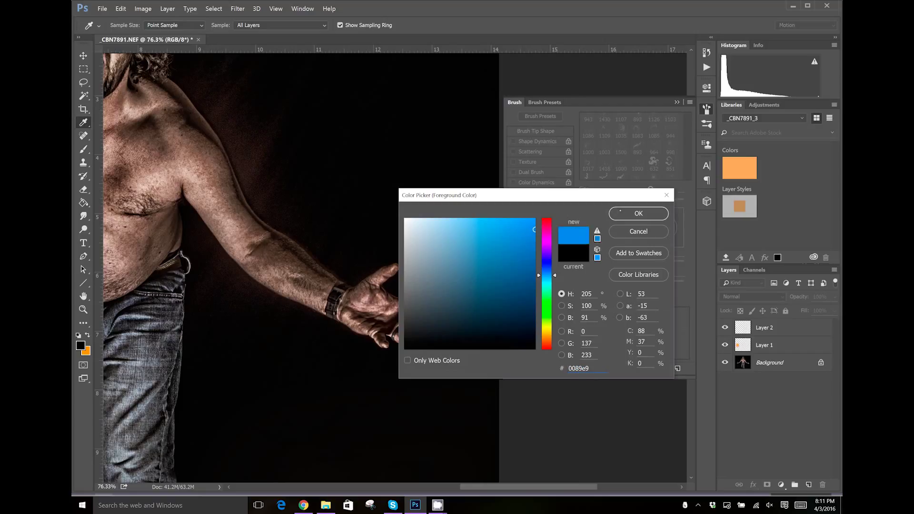
left_click(621, 212)
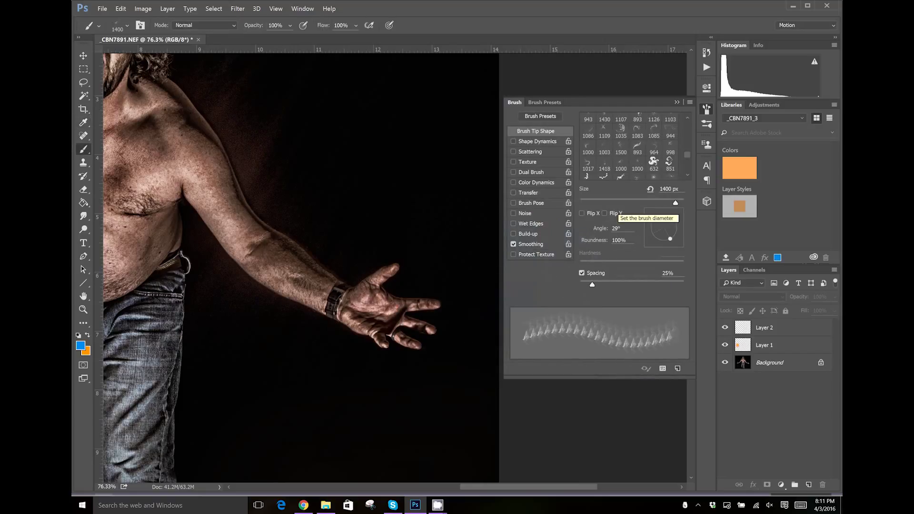
- On Layer 2, use the soft round 50 px brush tip enlarged to 800 px to stamp a blue glow over the open palm
left_click(126, 25)
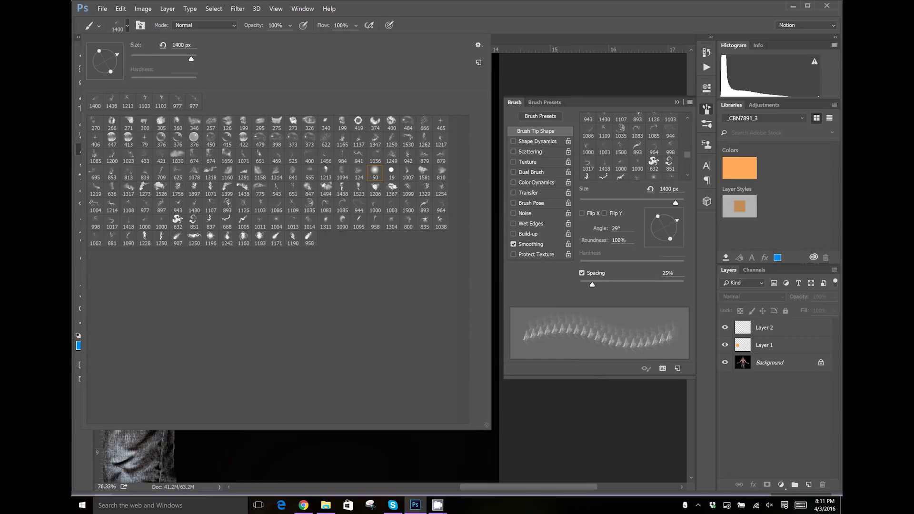
left_click(375, 170)
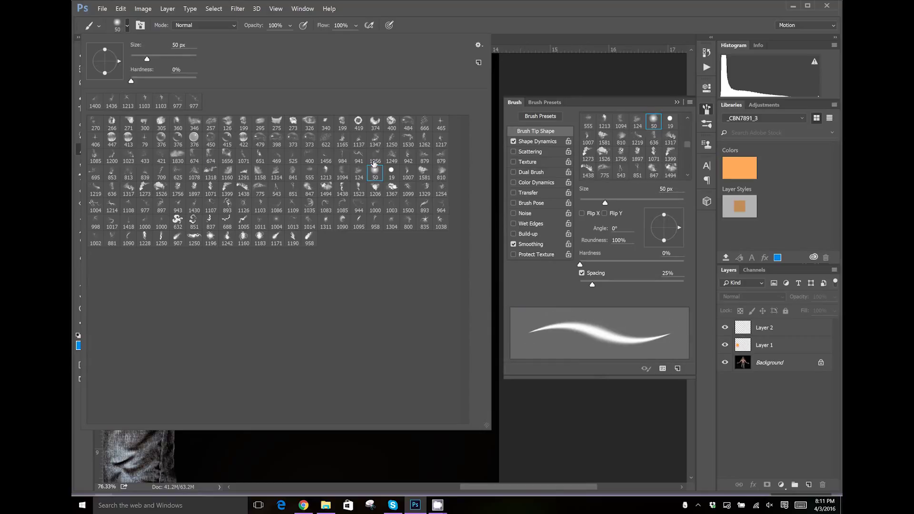
left_click(434, 24)
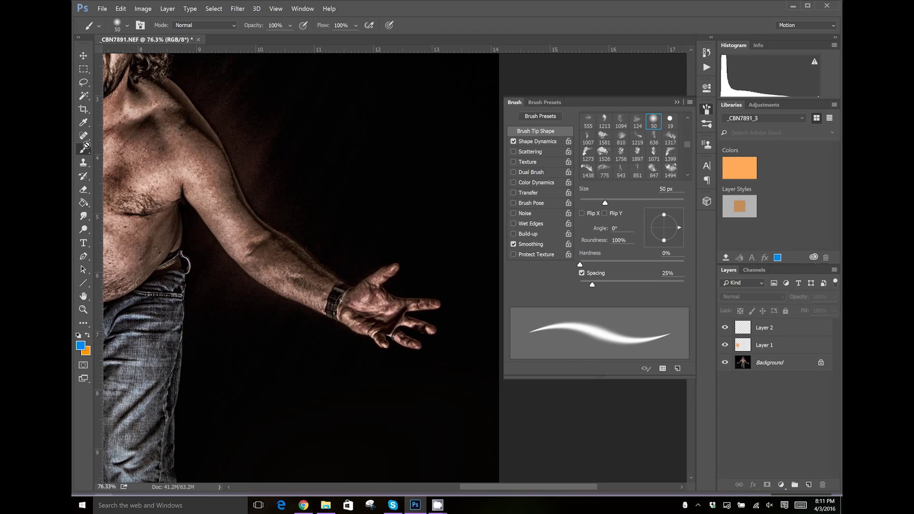
left_click(793, 334)
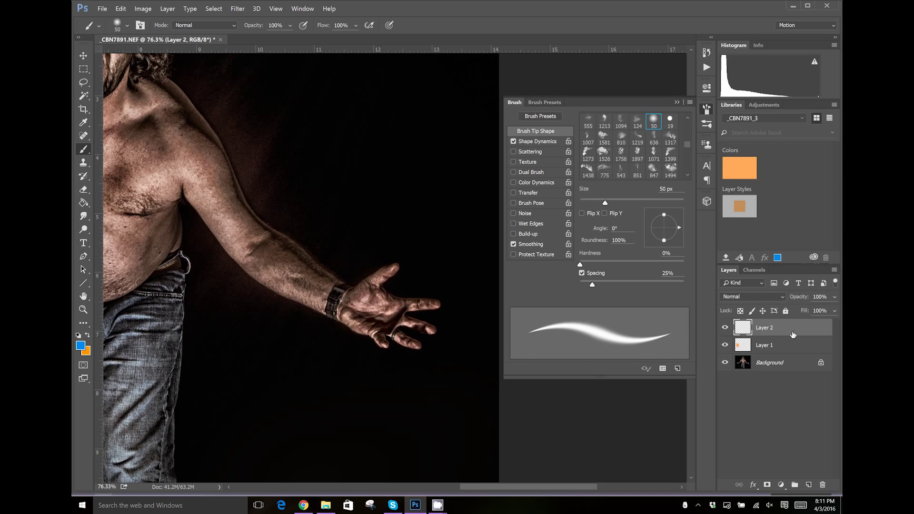
key("bracketright")
key("bracketright")
key("bracketright")
key("bracketright")
key("bracketright")
key("bracketright")
key("bracketright")
key("bracketright")
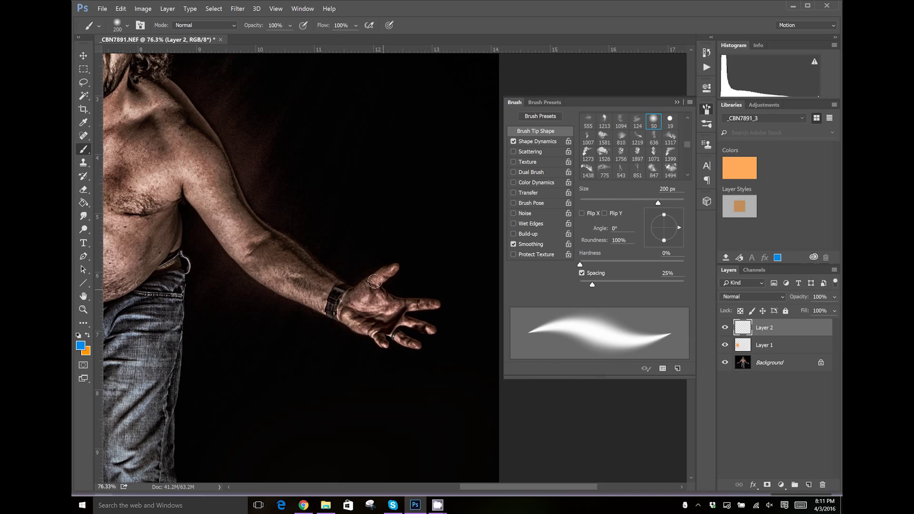
key("bracketright")
key("bracketright")
key("bracketright")
key("bracketright")
key("bracketright")
key("bracketright")
left_click(387, 304)
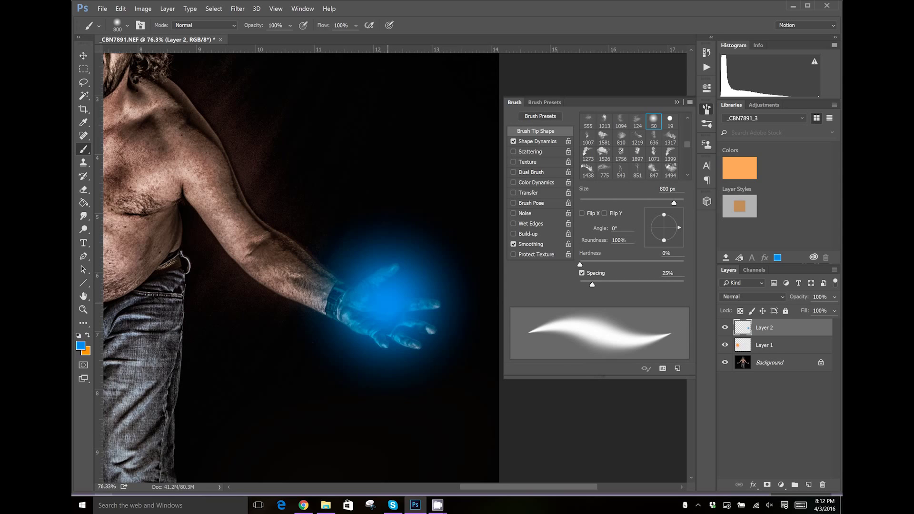
- Set the foreground colour to the brighter blue 139eff and stamp a 600 px soft spot at the centre of the blue glow
left_click(81, 345)
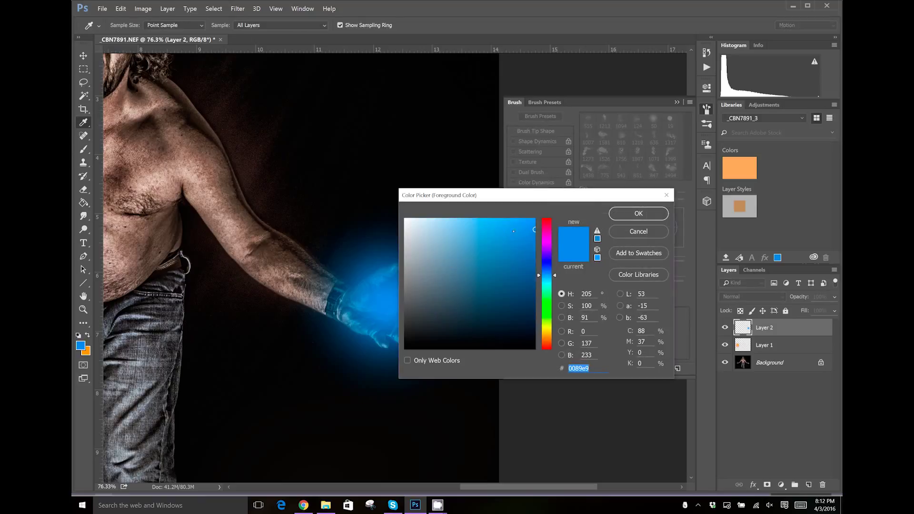
left_click(526, 219)
key("Return")
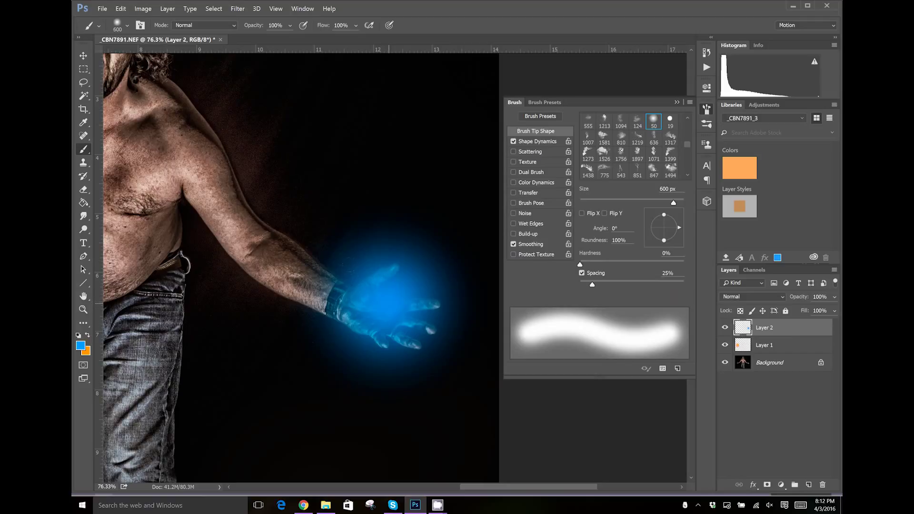
left_click(389, 305)
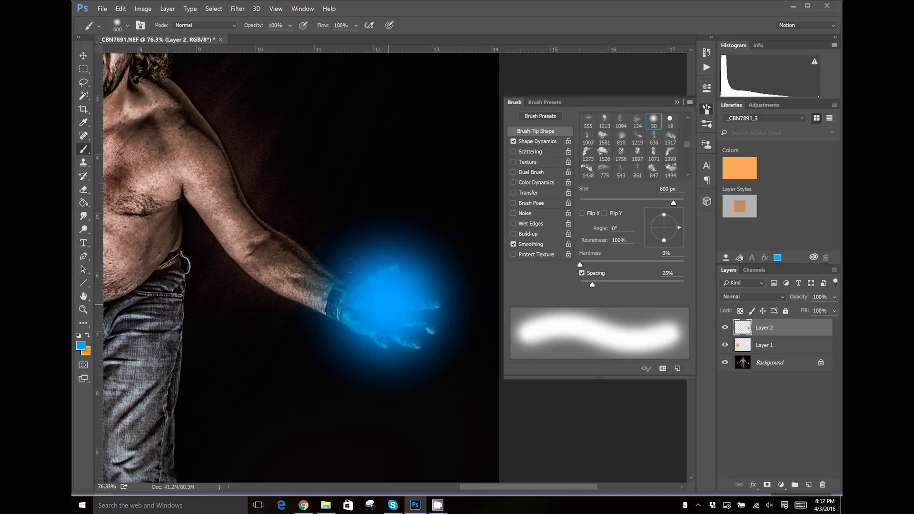
- Choose a lighter blue of the same hue, reduce the brush to 400 px, and stamp it inside the blue glow
left_click(81, 345)
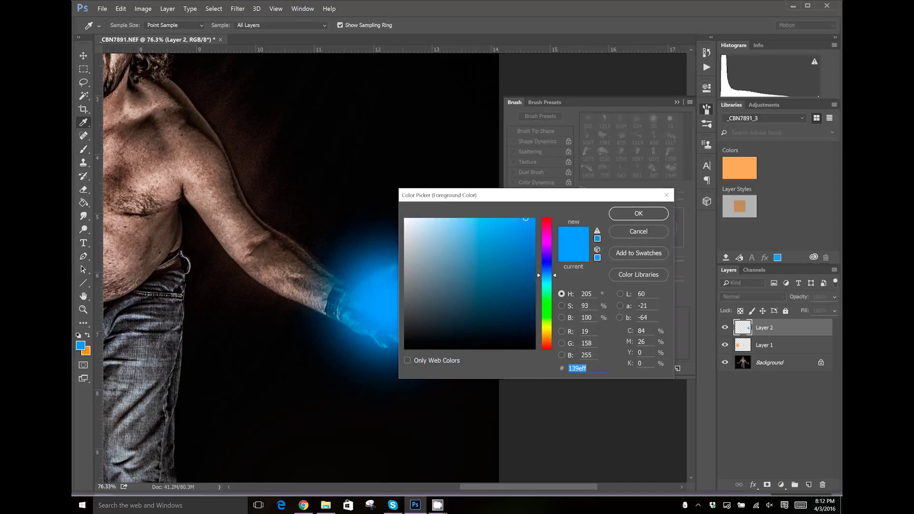
left_click(502, 218)
key("Return")
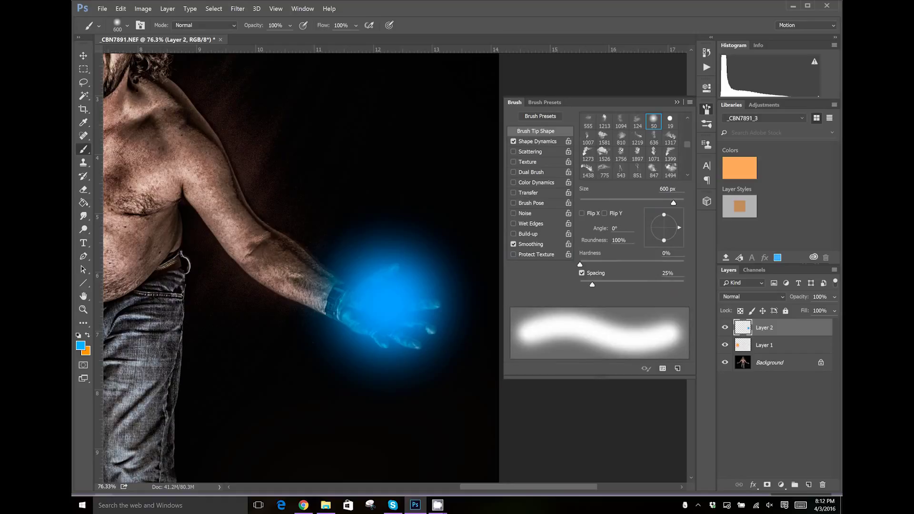
key("bracketleft")
key("bracketleft")
key("bracketleft")
key("bracketright")
key("bracketright")
key("bracketleft")
left_click(386, 302)
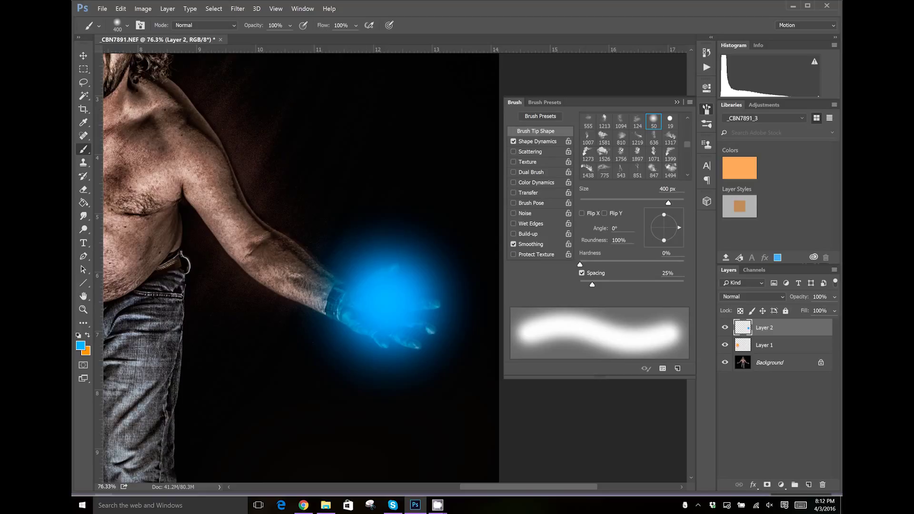
- Set the foreground colour to light blue 6dc3ff and stamp a 250 px spot in the middle of the blue glow
left_click(81, 346)
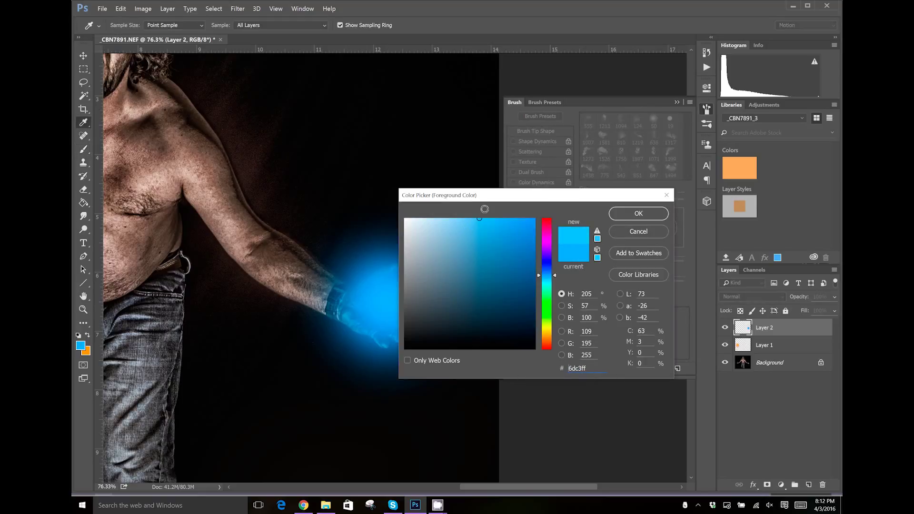
left_click(639, 214)
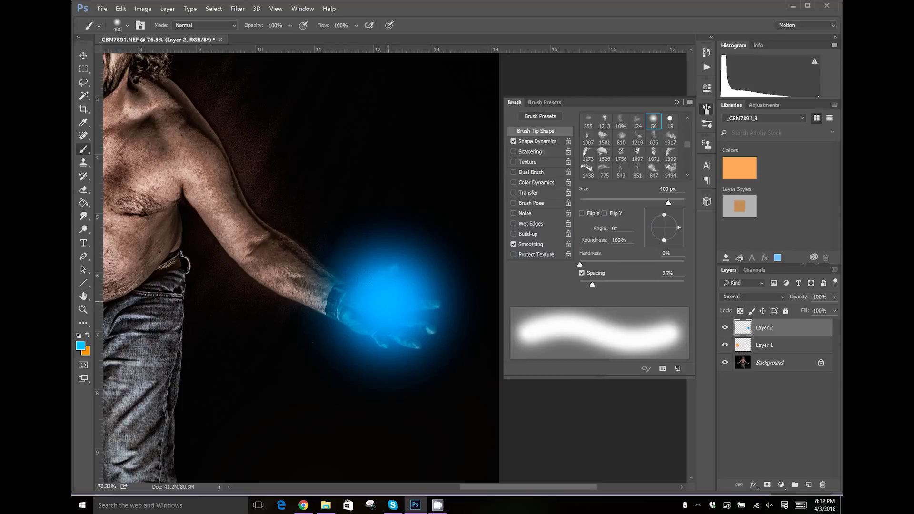
key("bracketleft")
key("bracketleft")
left_click(390, 302)
- Set the foreground colour to 9ad5ff, turn off Shape Dynamics and Smoothing, and stamp a 175 px bright core in the blue glow
left_click(80, 345)
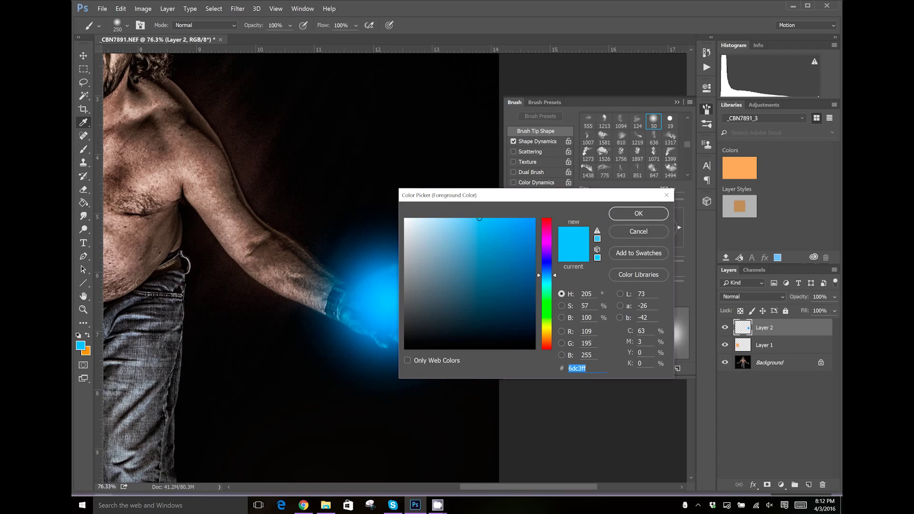
left_click(456, 218)
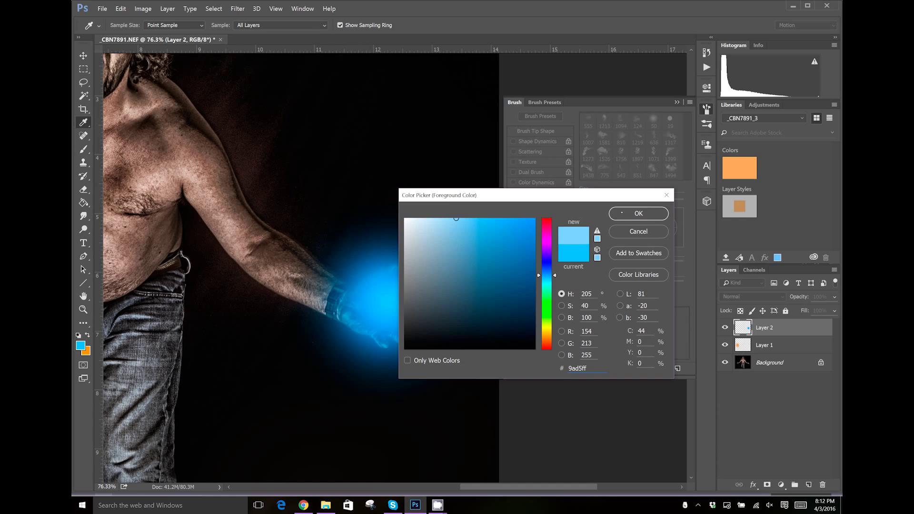
left_click(638, 213)
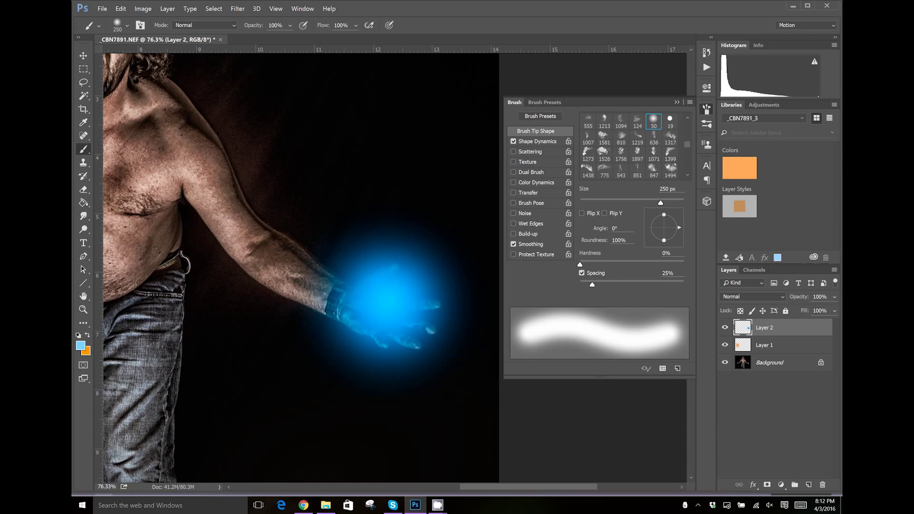
left_click(514, 142)
left_click(513, 244)
key("bracketleft")
key("bracketleft")
left_click(386, 300)
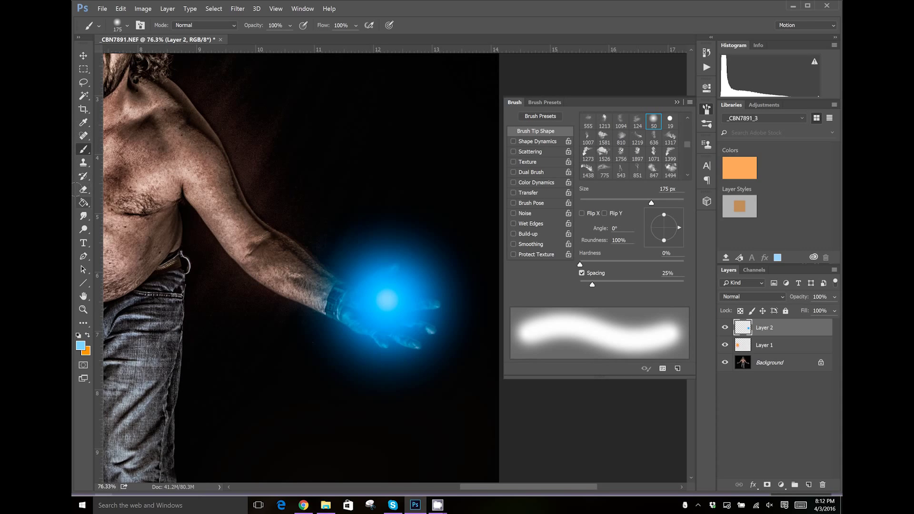
- Switch to the Smudge tool with the soft round 50 tip and enlarge it to 70 px
left_click(84, 216)
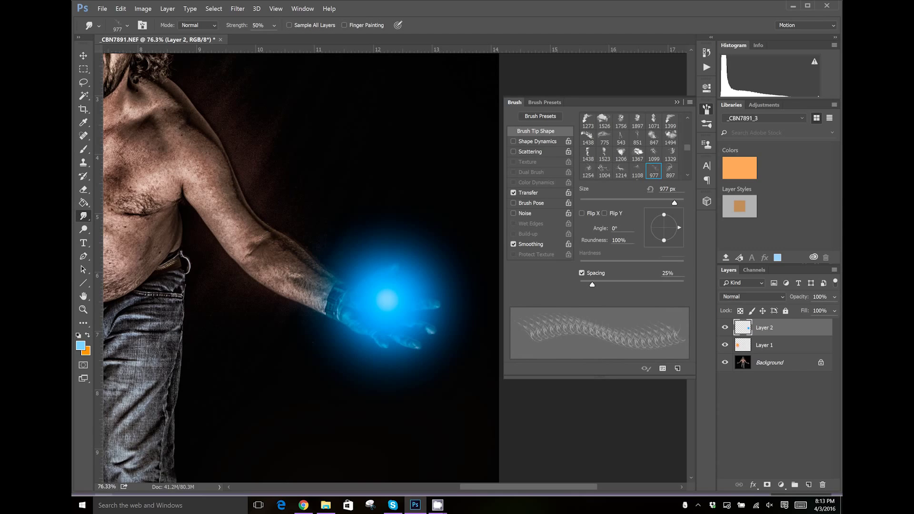
scroll(686, 117, "up", 5)
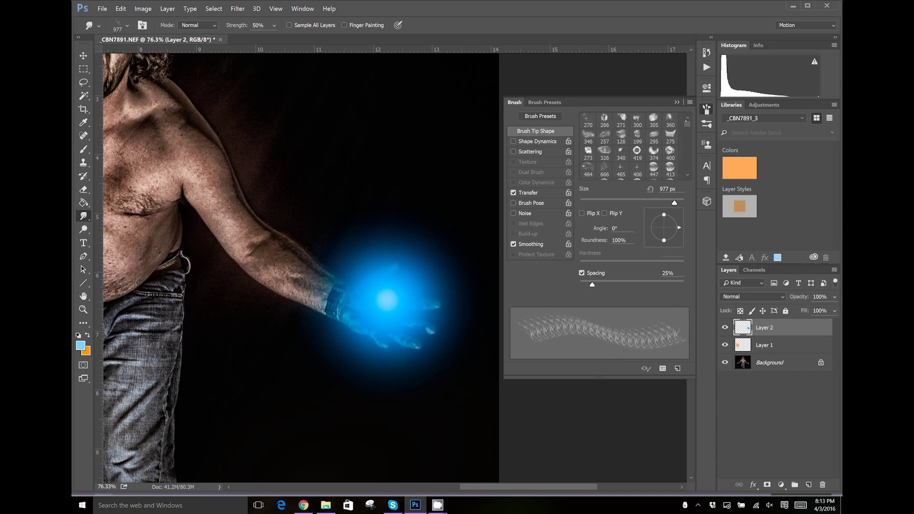
scroll(630, 145, "down", 10)
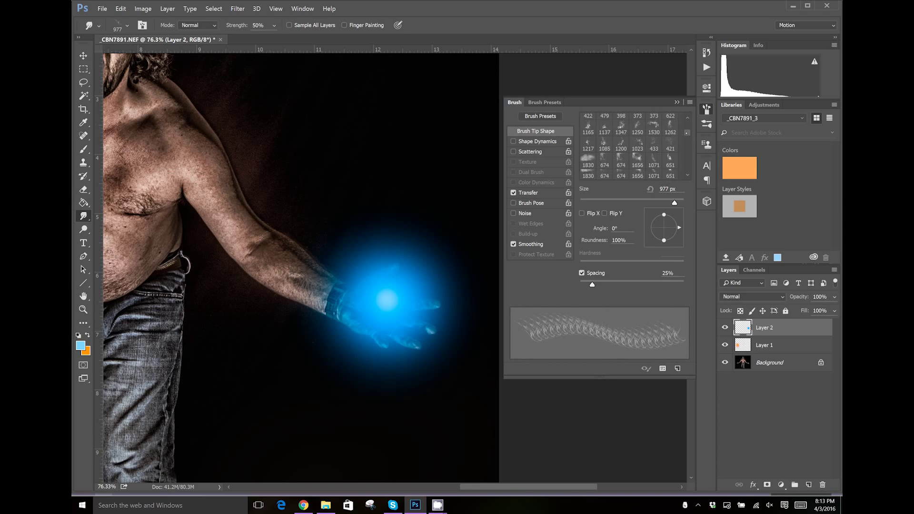
scroll(630, 145, "down", 8)
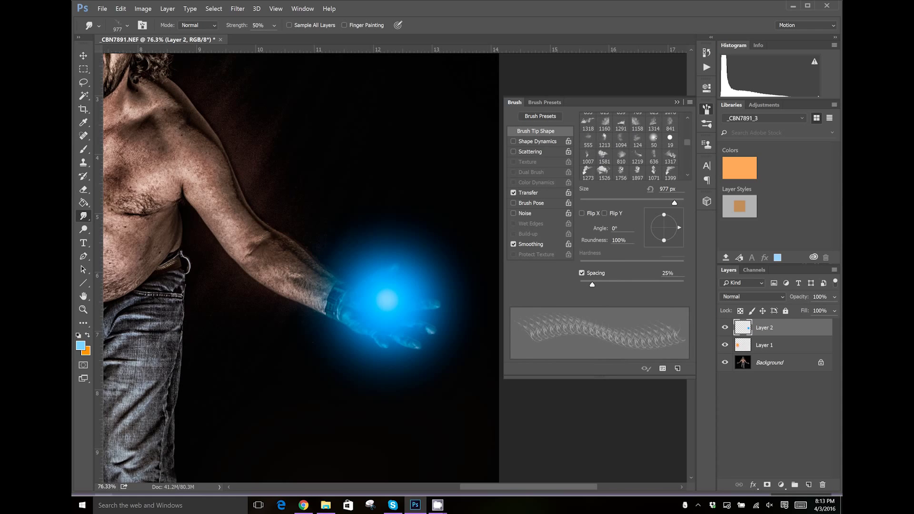
left_click(654, 137)
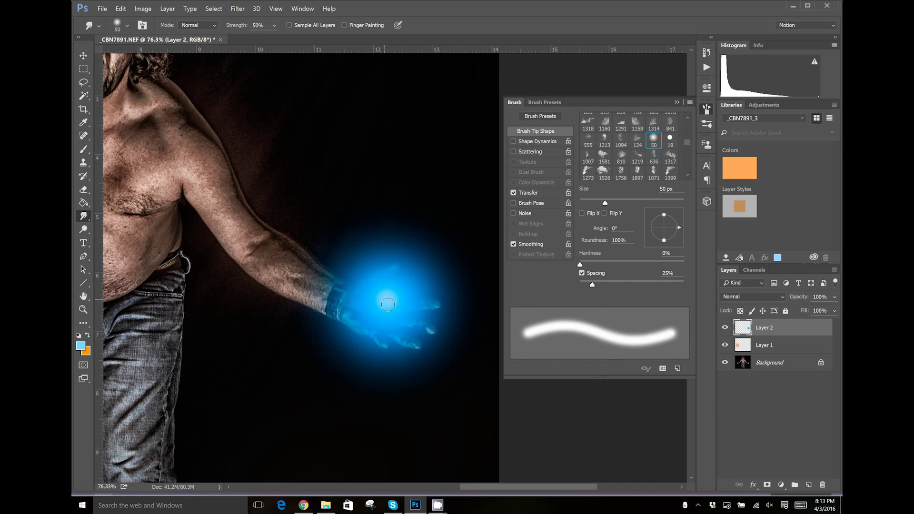
key("bracketright")
key("bracketright")
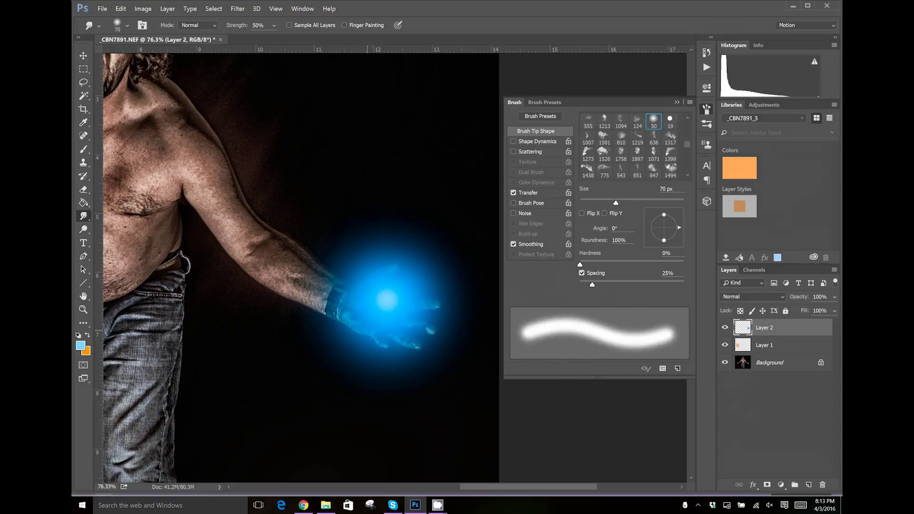
- Smudge the blue glow outward from its bright core into curved flame tongues above and around the hand
mouse_move(382, 306)
left_mouse_down()
mouse_move(364, 238)
mouse_move(374, 202)
left_mouse_up()
mouse_move(390, 294)
left_mouse_down()
mouse_move(410, 237)
mouse_move(402, 204)
left_mouse_up()
mouse_move(391, 301)
left_mouse_down()
mouse_move(387, 226)
mouse_move(387, 241)
left_mouse_up()
left_click_drag(373, 292, 419, 229)
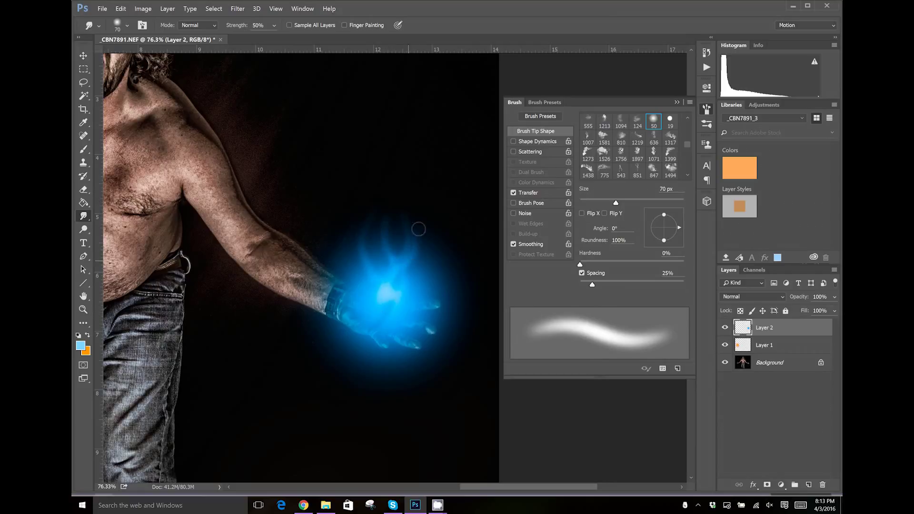
left_click_drag(386, 288, 349, 231)
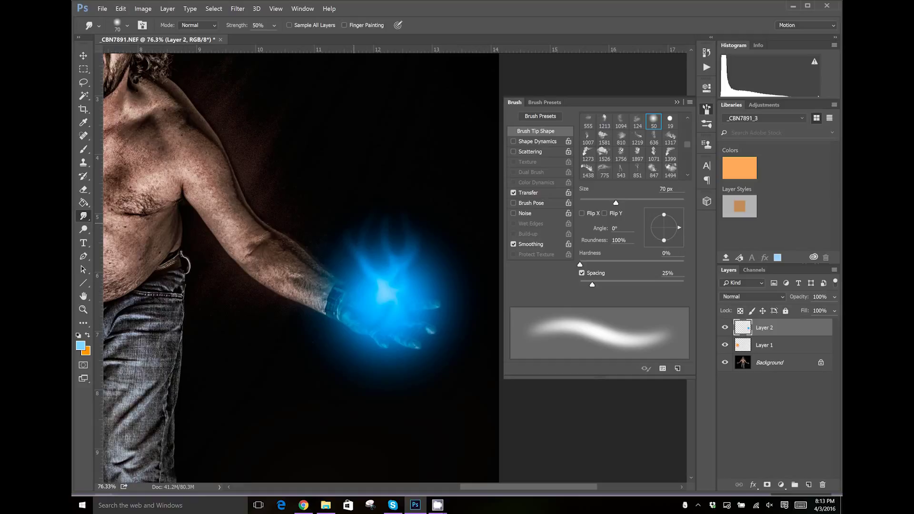
mouse_move(384, 294)
left_mouse_down()
mouse_move(406, 281)
mouse_move(429, 212)
left_mouse_up()
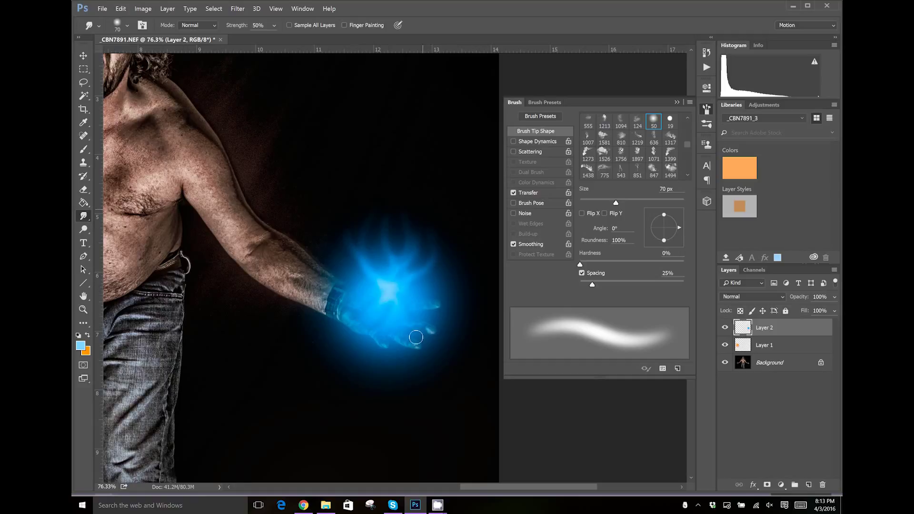
left_click_drag(388, 290, 349, 260)
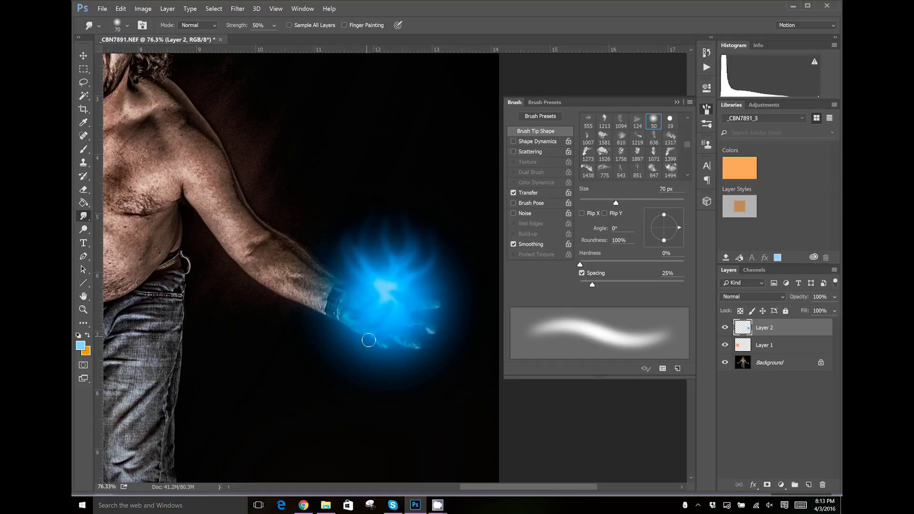
left_click_drag(384, 295, 368, 223)
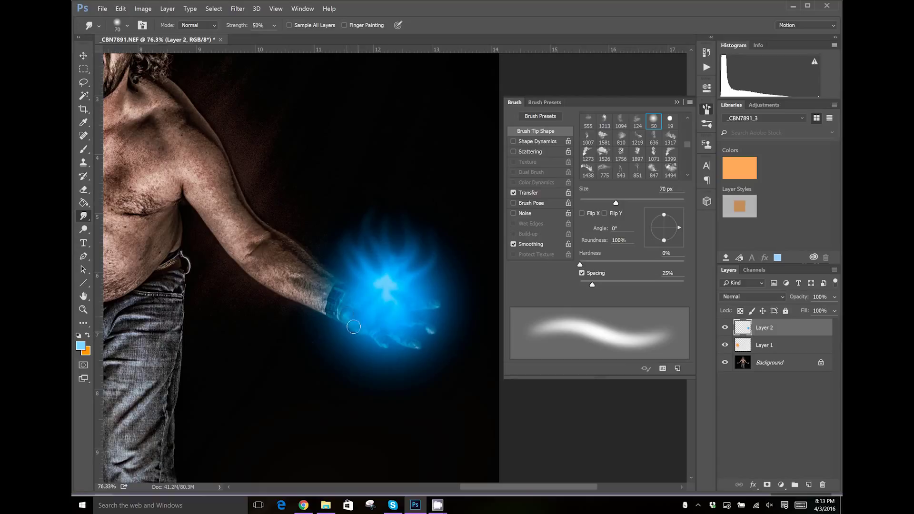
left_click_drag(384, 294, 333, 216)
left_click_drag(385, 298, 449, 272)
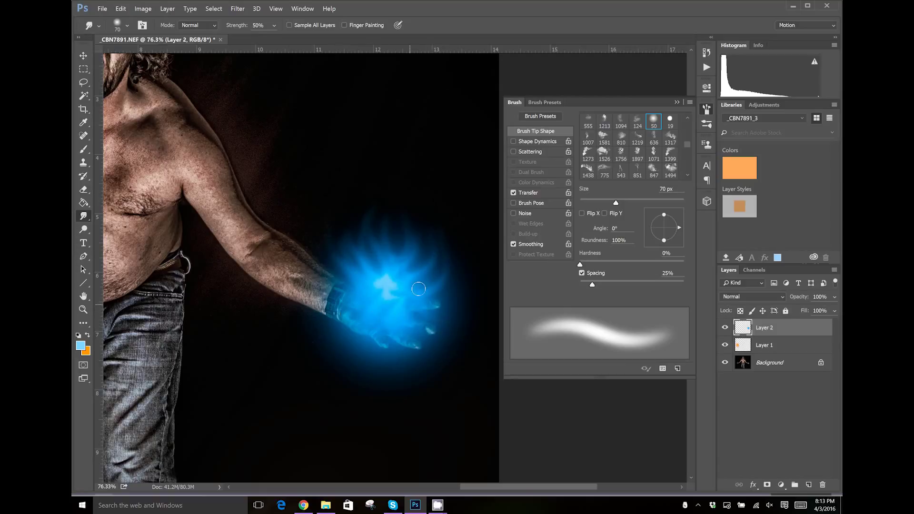
left_click_drag(385, 285, 382, 201)
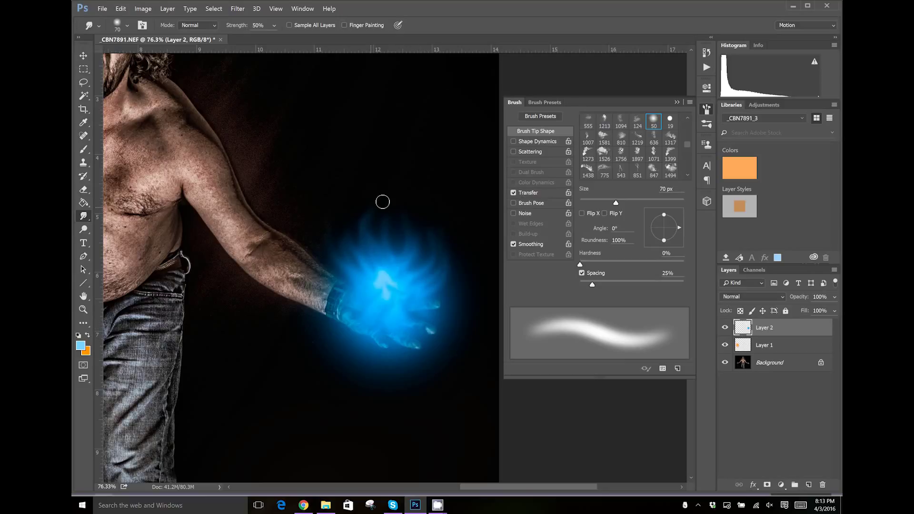
left_click_drag(374, 284, 431, 231)
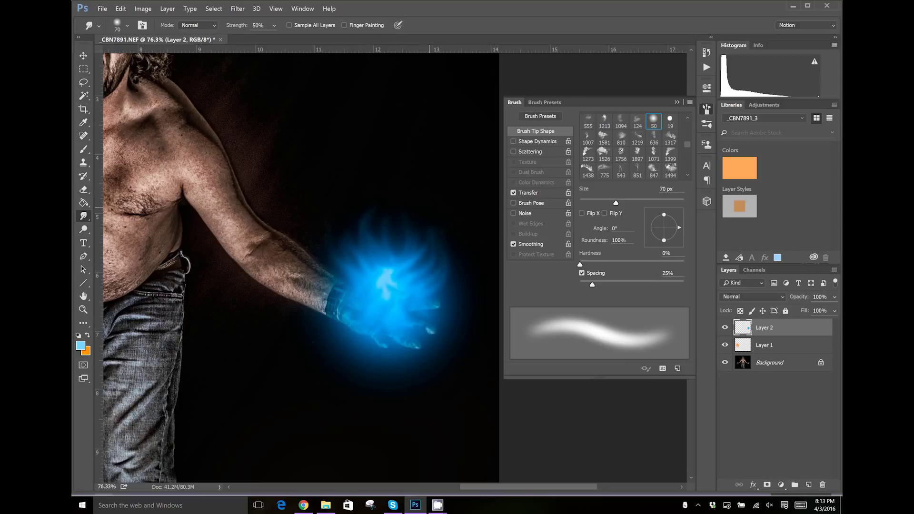
left_click_drag(389, 280, 412, 203)
left_click_drag(367, 268, 345, 238)
left_click_drag(398, 282, 421, 203)
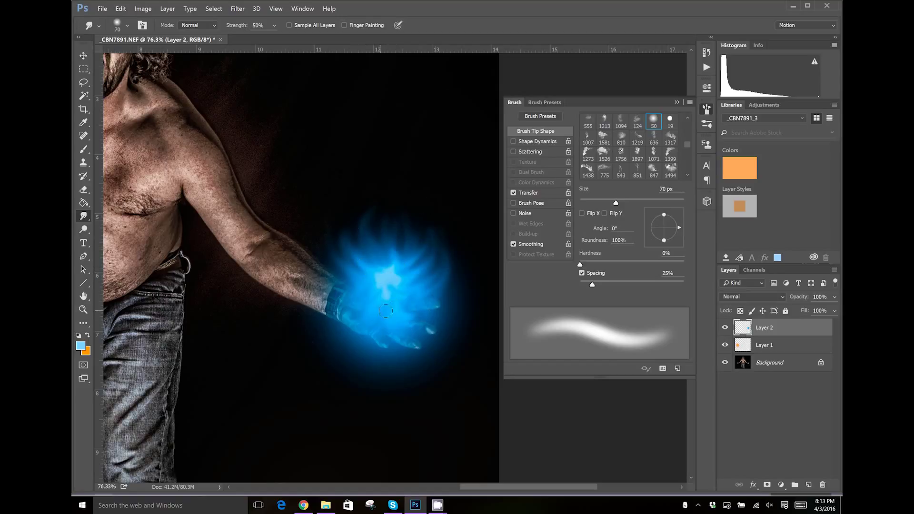
left_click_drag(350, 264, 347, 210)
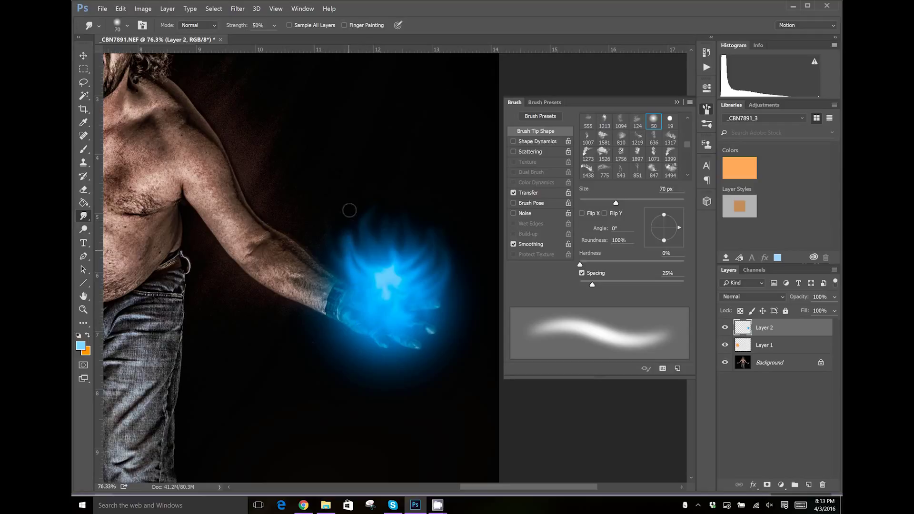
left_click_drag(364, 265, 362, 229)
- Set the foreground colour to a fully saturated bright blue of the same hue
left_click(81, 345)
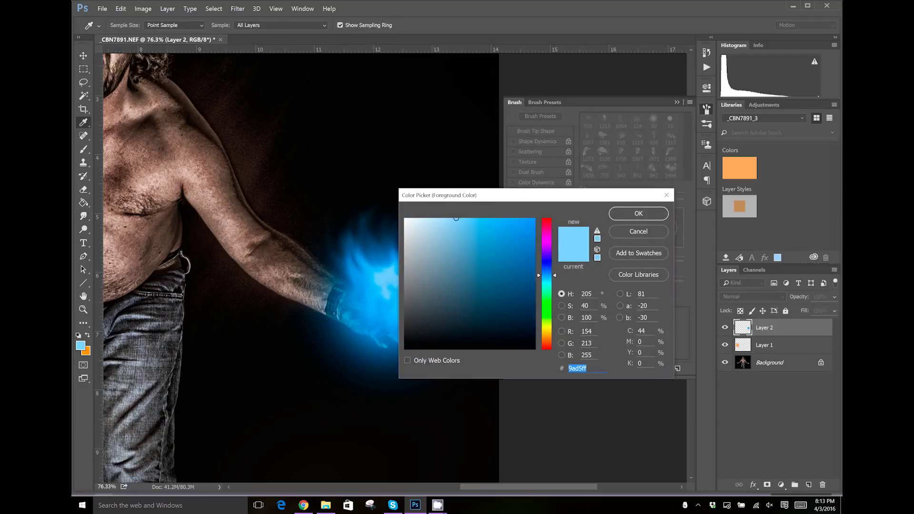
key("Return")
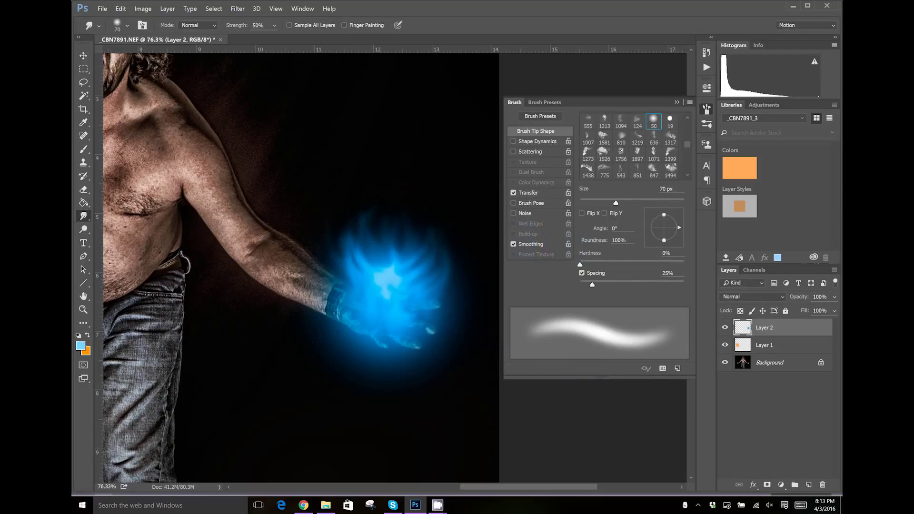
left_click(81, 345)
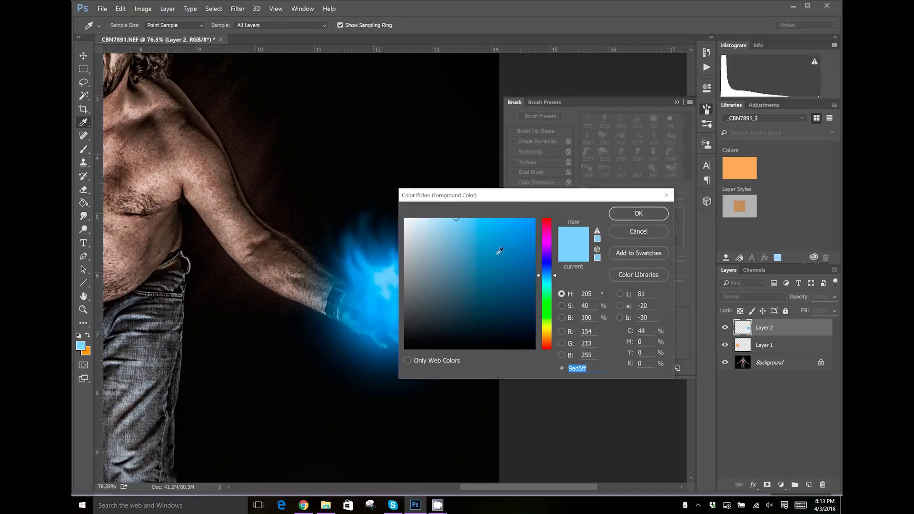
left_click(534, 221)
left_click(618, 213)
key("shift+r")
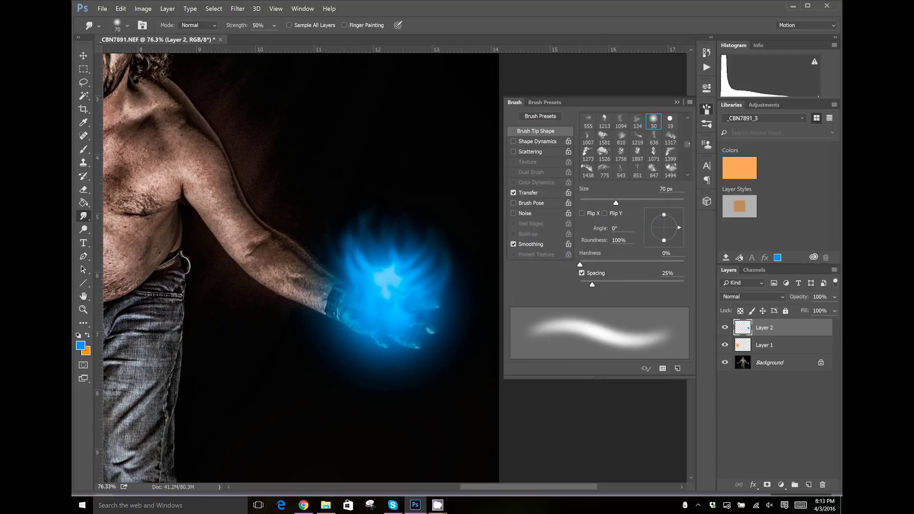
scroll(630, 146, "down", 10)
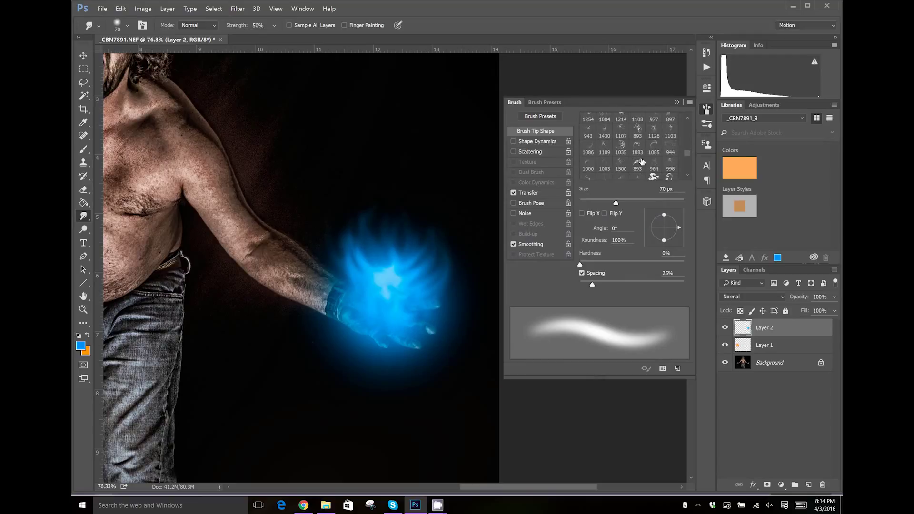
left_click(669, 163)
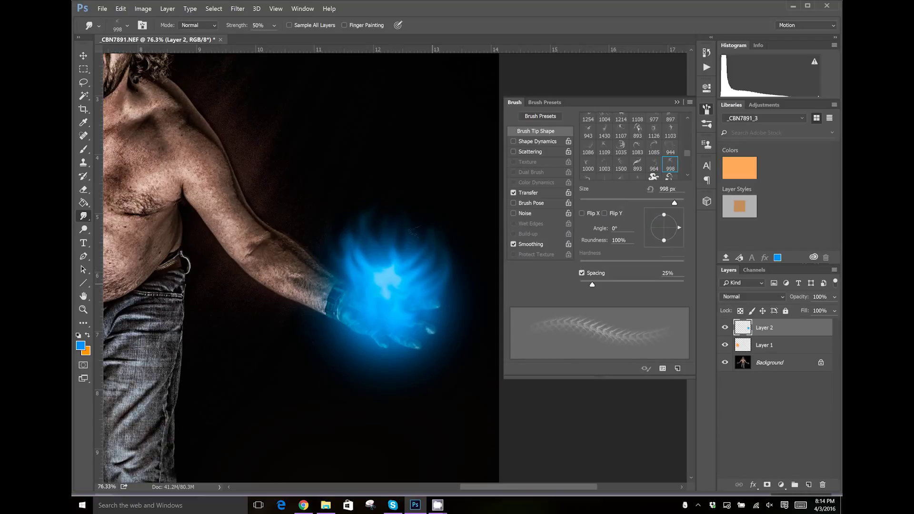
left_click_drag(680, 228, 675, 217)
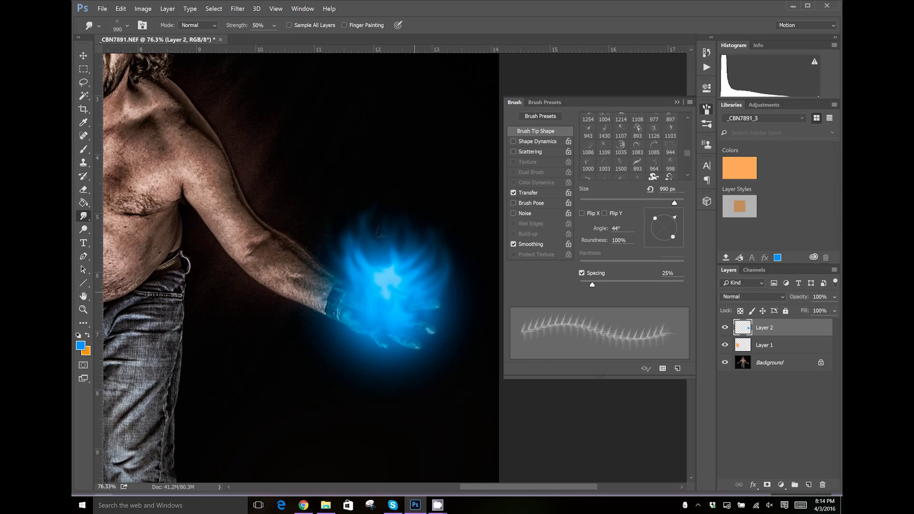
- Switch to the Brush tool, rotate the 998 flame tip to 42°, and stamp it over the blue fireball
left_click(83, 149)
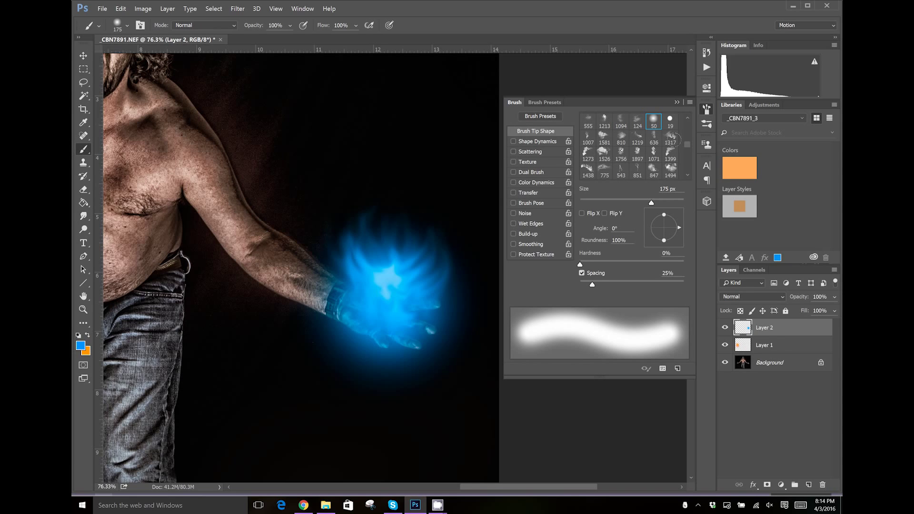
scroll(629, 145, "down", 5)
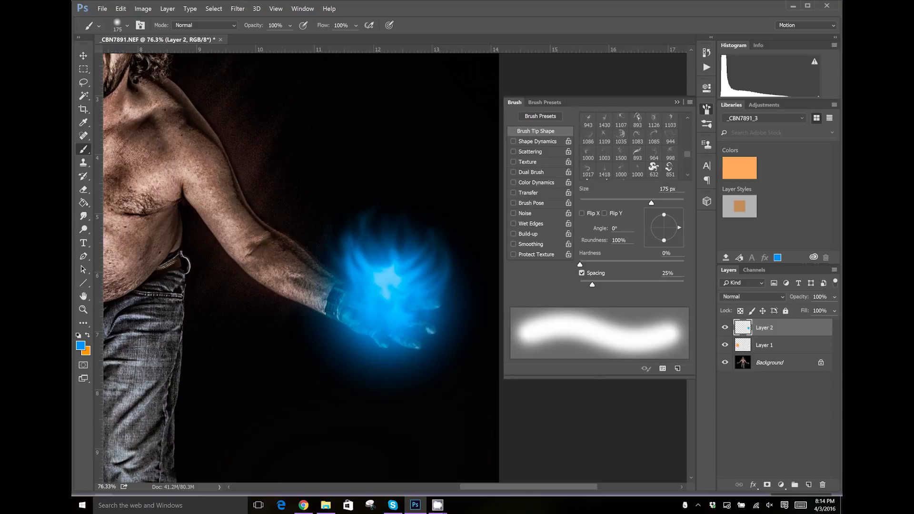
left_click(670, 152)
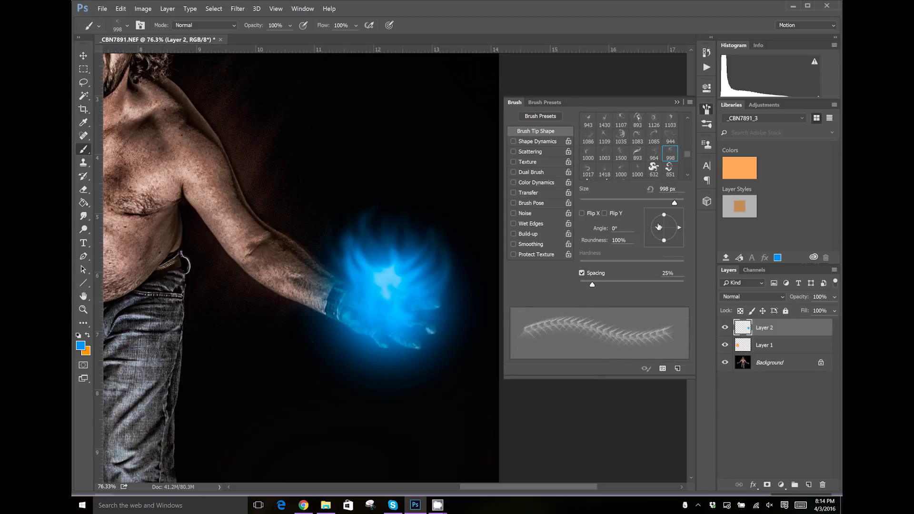
left_click_drag(679, 231, 677, 218)
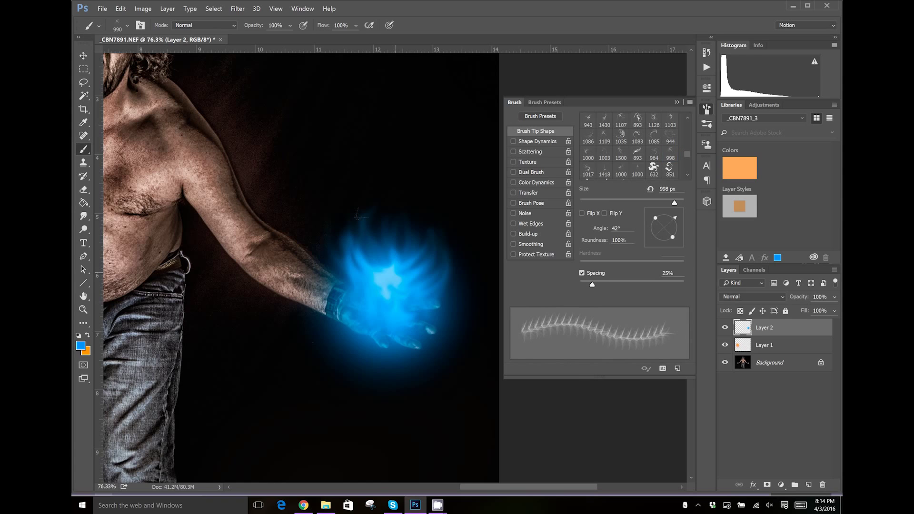
left_click(380, 224)
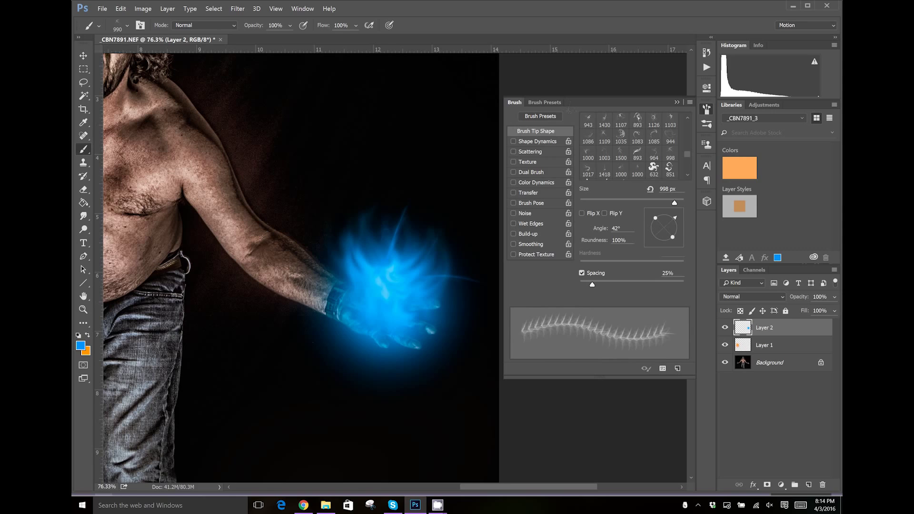
- Stamp a tall wisp above the blue fireball with the 1418 tip, and more flames with the 1017 tip at 990 px and -85°
left_click(605, 169)
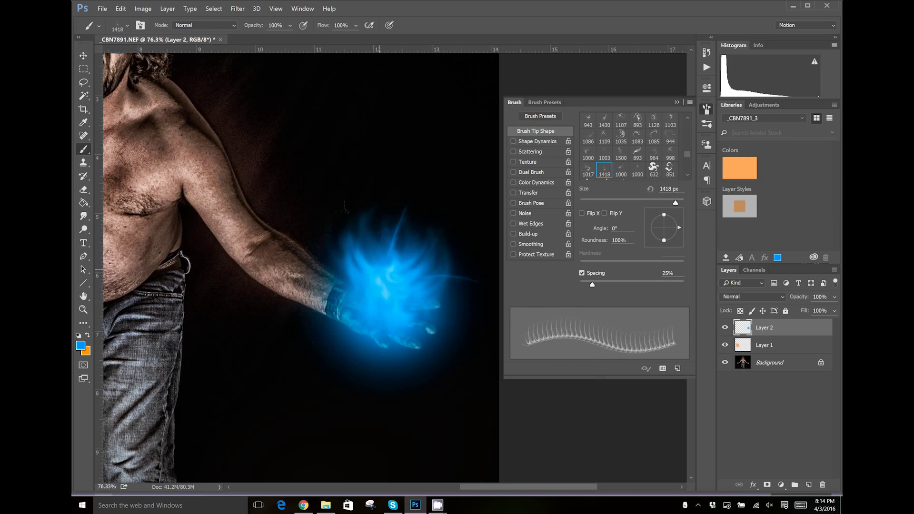
left_click(340, 148)
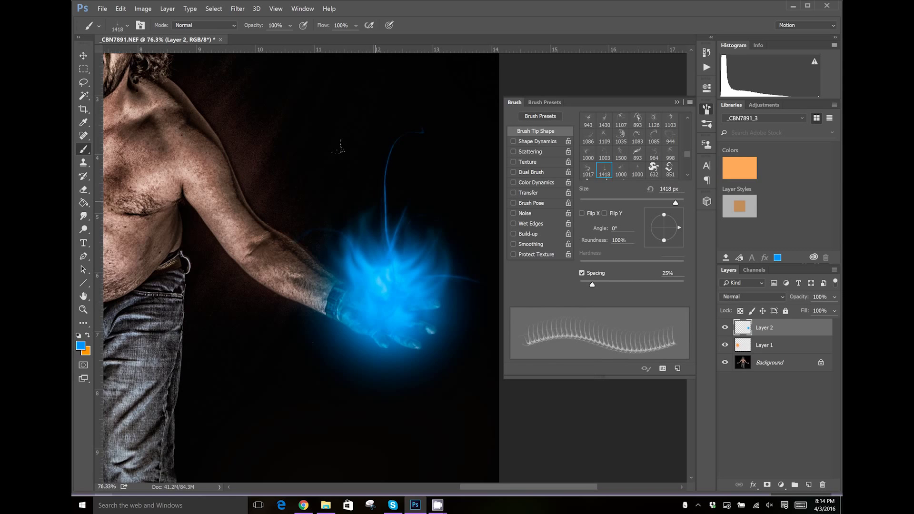
left_click(589, 168)
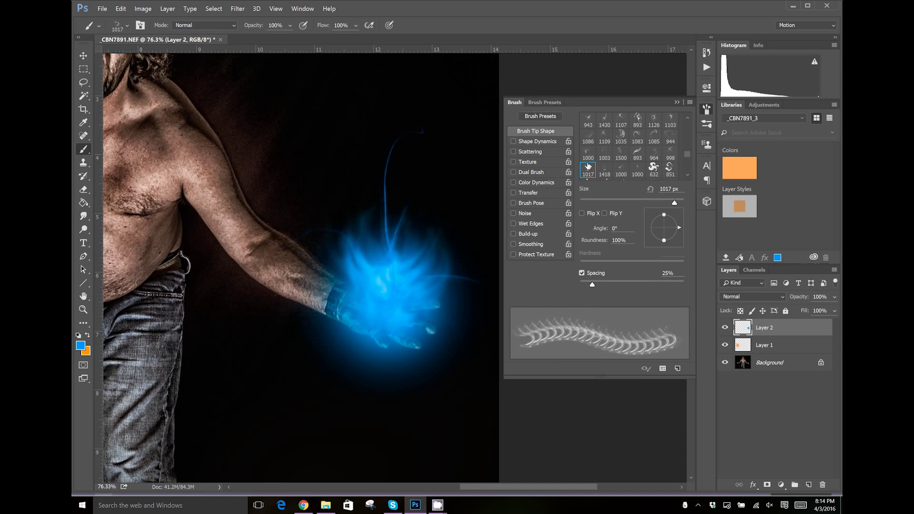
left_click_drag(680, 228, 665, 242)
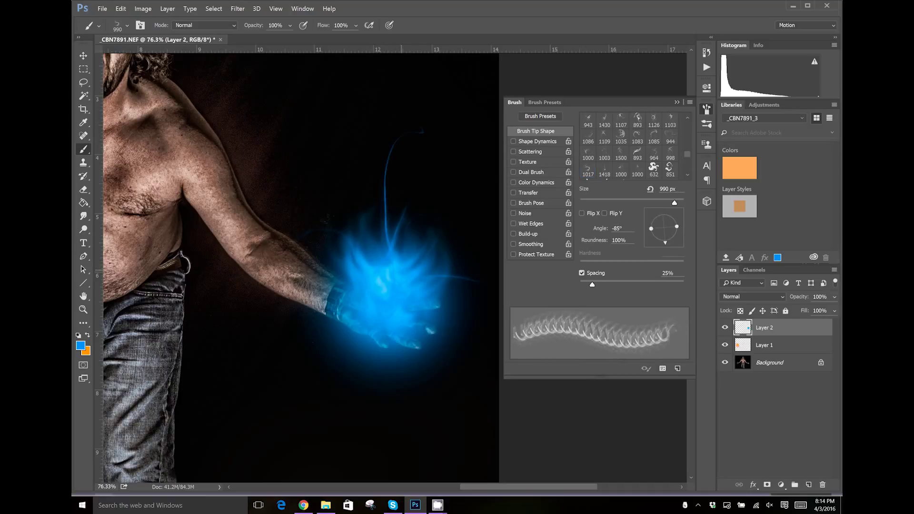
left_click(339, 216)
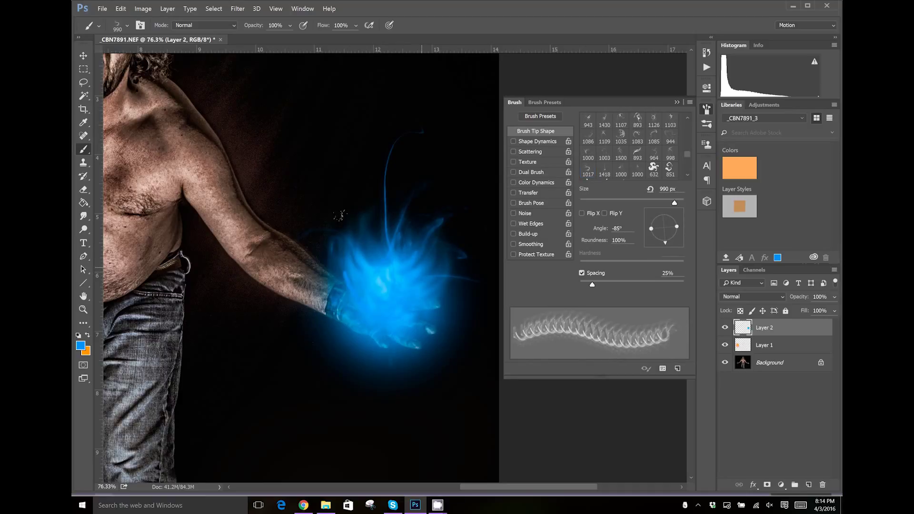
- Stamp flames over the top of the blue fireball with the 1103 tip enlarged to 1213 px and rotated to -31°
left_click(621, 168)
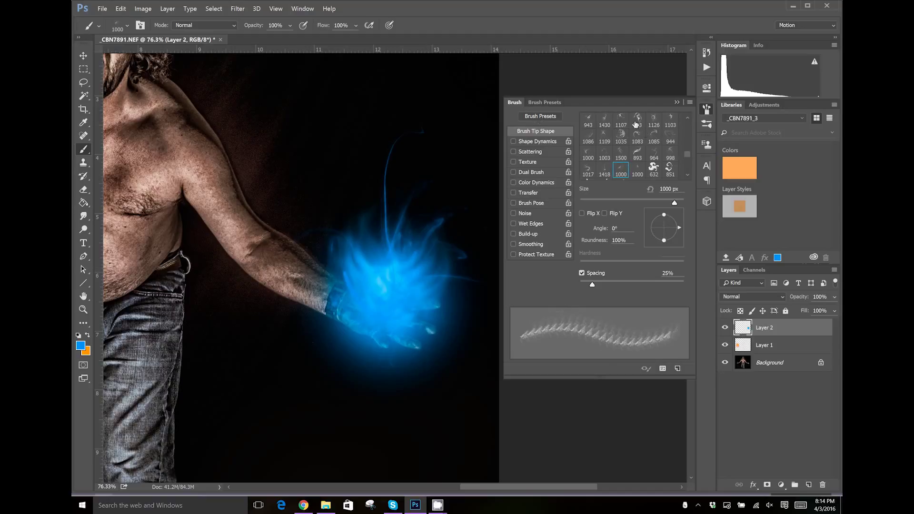
left_click(666, 115)
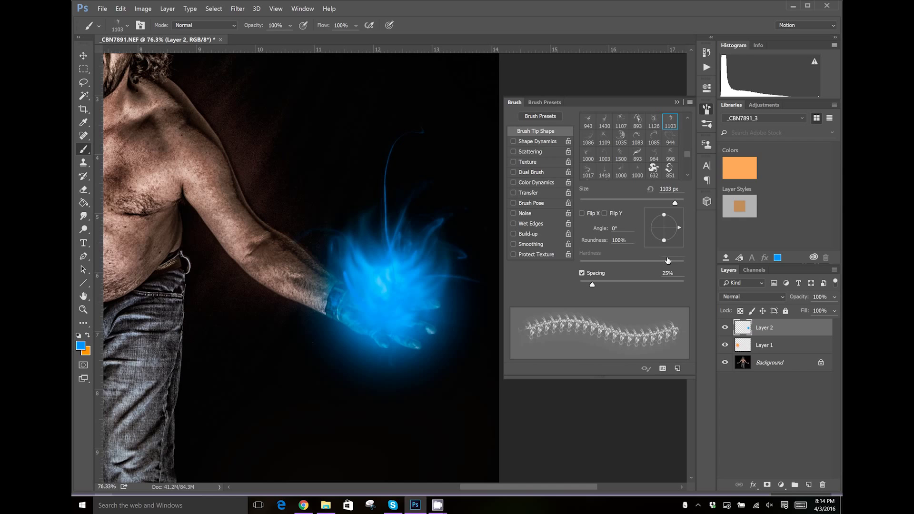
mouse_move(679, 229)
left_mouse_down()
mouse_move(665, 242)
mouse_move(677, 235)
left_mouse_up()
key("bracketright")
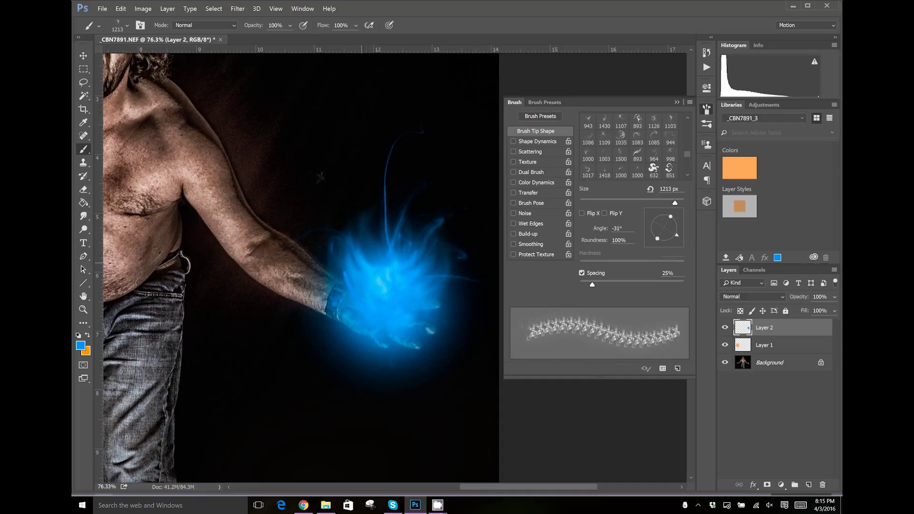
left_click(323, 173)
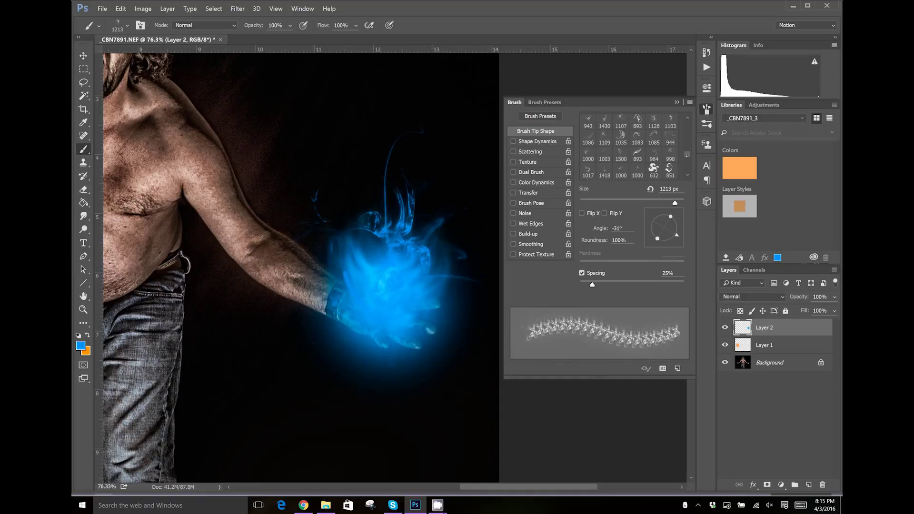
- Stamp curling wisps at the upper edge of the blue fireball with another flame tip at 990 px and -127°
scroll(628, 145, "down", 2)
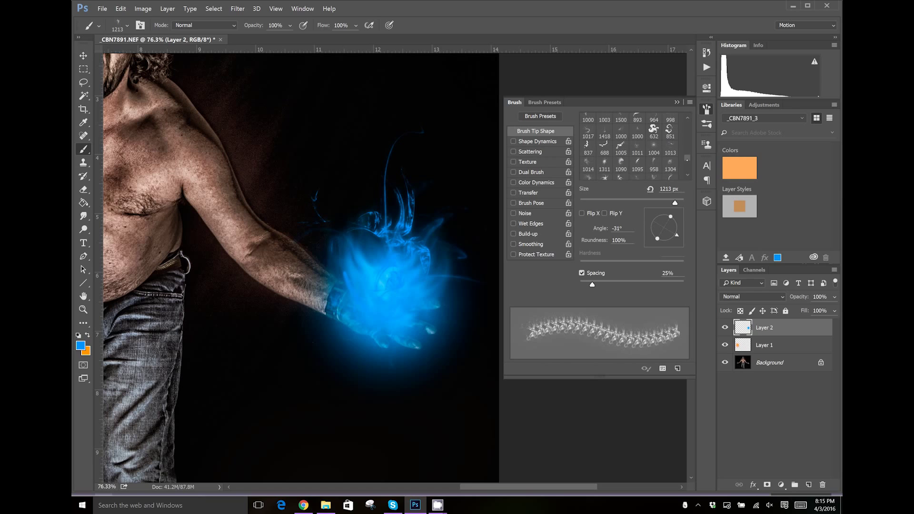
left_click(654, 162)
mouse_move(679, 228)
left_mouse_down()
mouse_move(669, 241)
mouse_move(655, 239)
left_mouse_up()
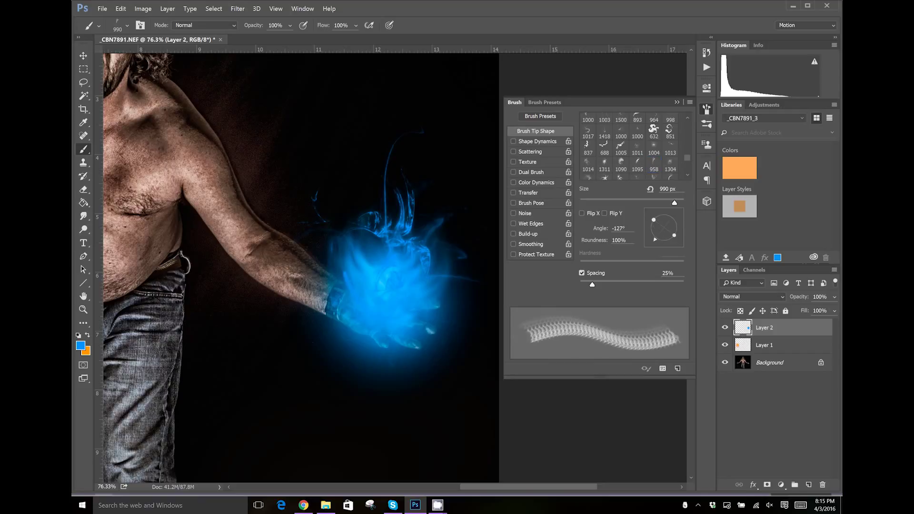
left_click(330, 205)
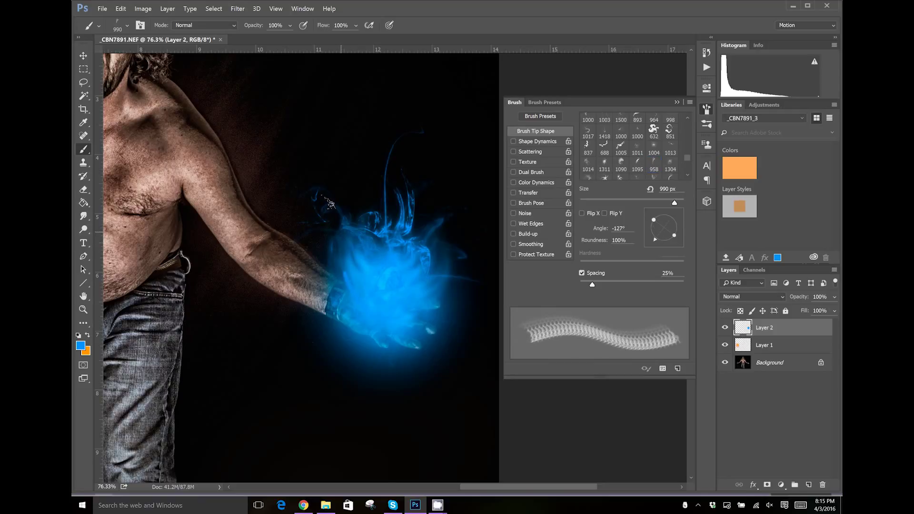
- Add further flames over the centre of the blue fireball with the 835 and 1095 tips
left_click(605, 179)
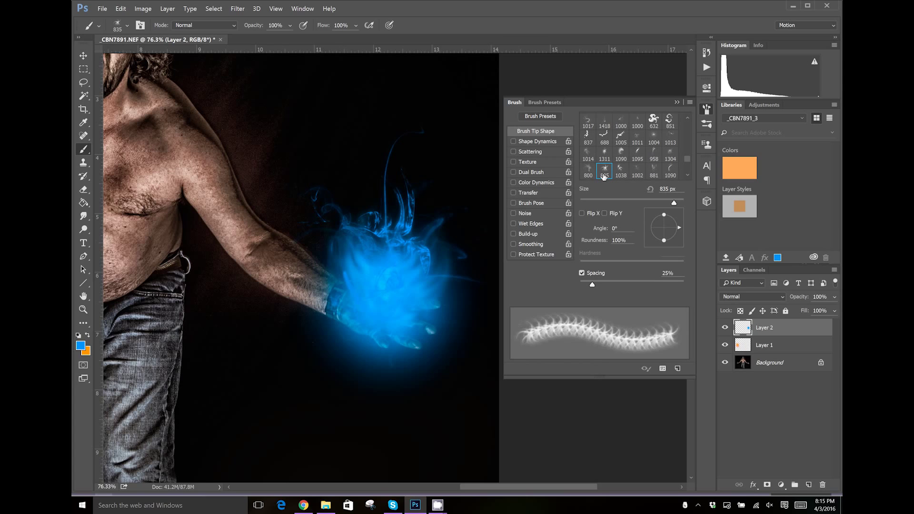
left_click(377, 276)
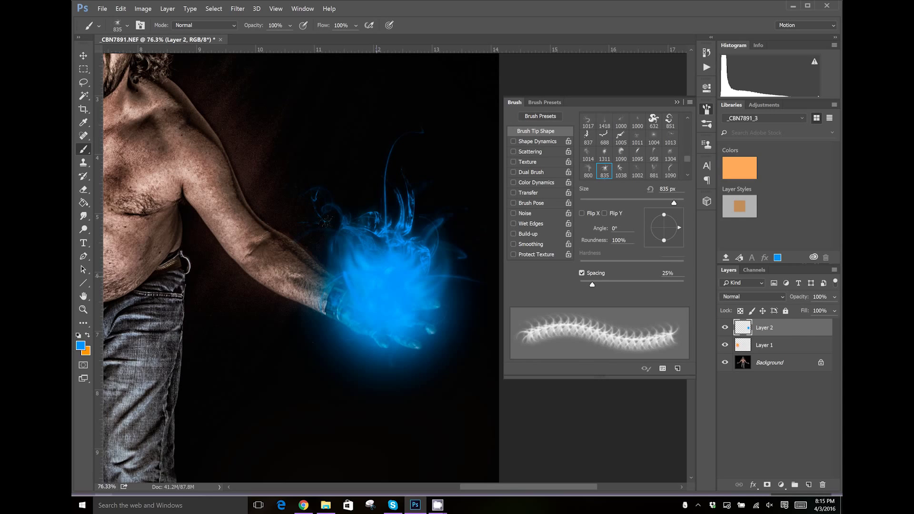
left_click(638, 153)
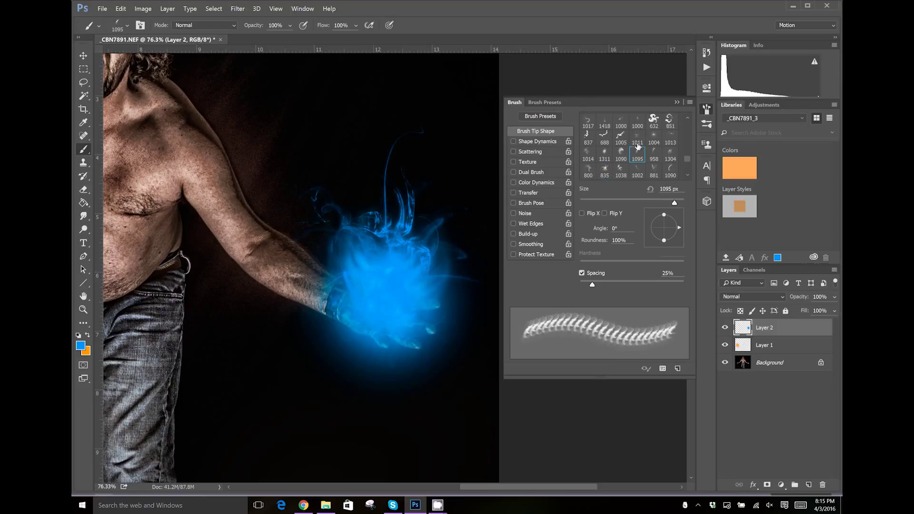
left_click(398, 284)
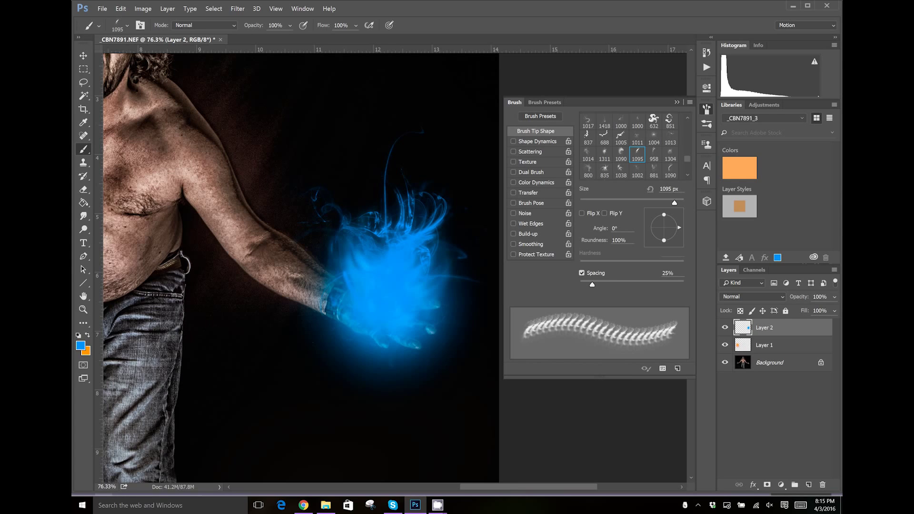
- Rename the orange fireball layer as Fire and the blue fireball layer as Ice
double_click(765, 345)
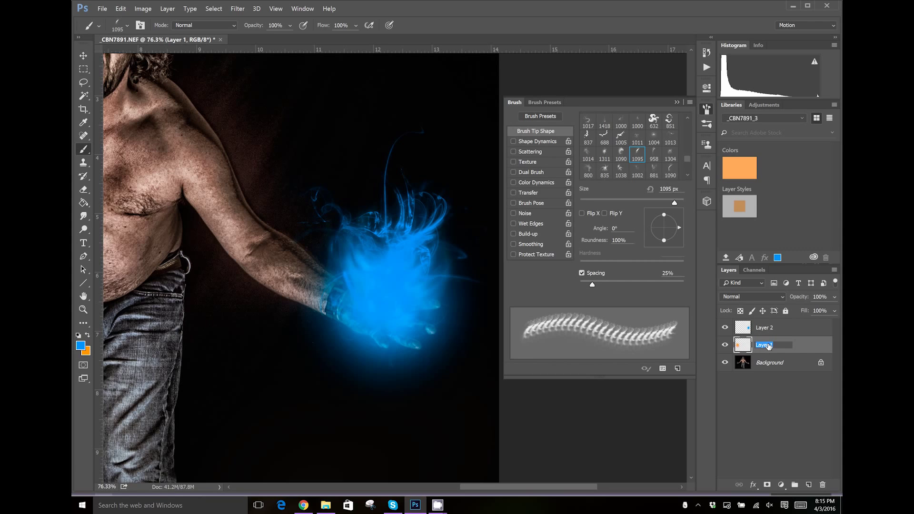
type("Fire")
double_click(762, 328)
left_click(770, 328)
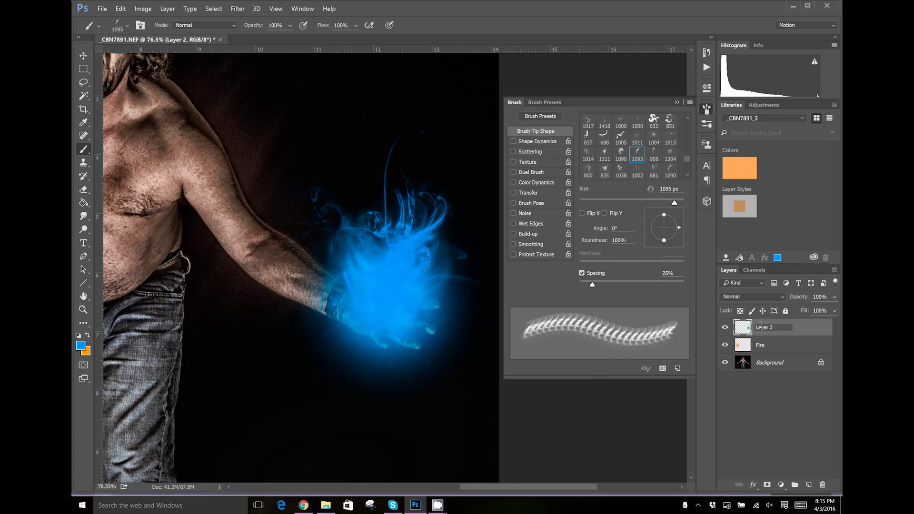
left_click(784, 327, "shift")
key("BackSpace")
key("BackSpace")
key("BackSpace")
key("BackSpace")
key("BackSpace")
key("BackSpace")
key("Return")
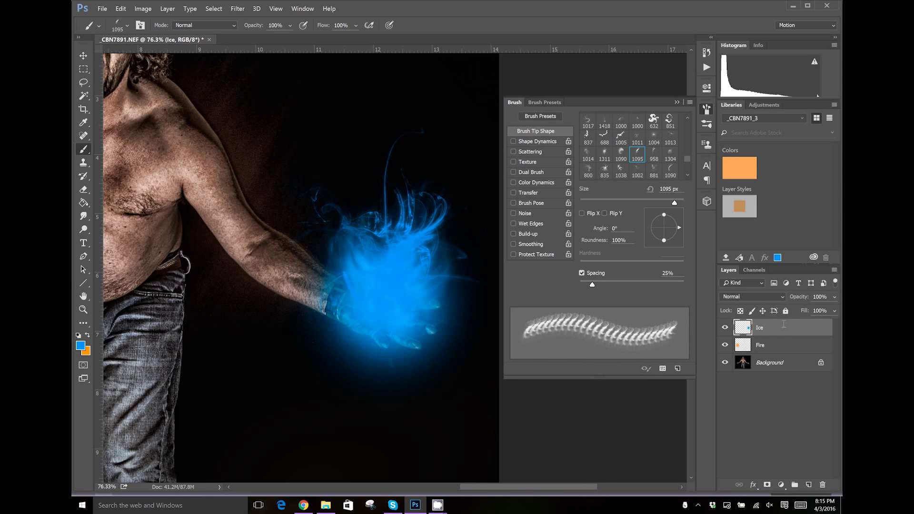
- Add a new layer above the Ice layer and name it Ice Light
left_click(773, 398)
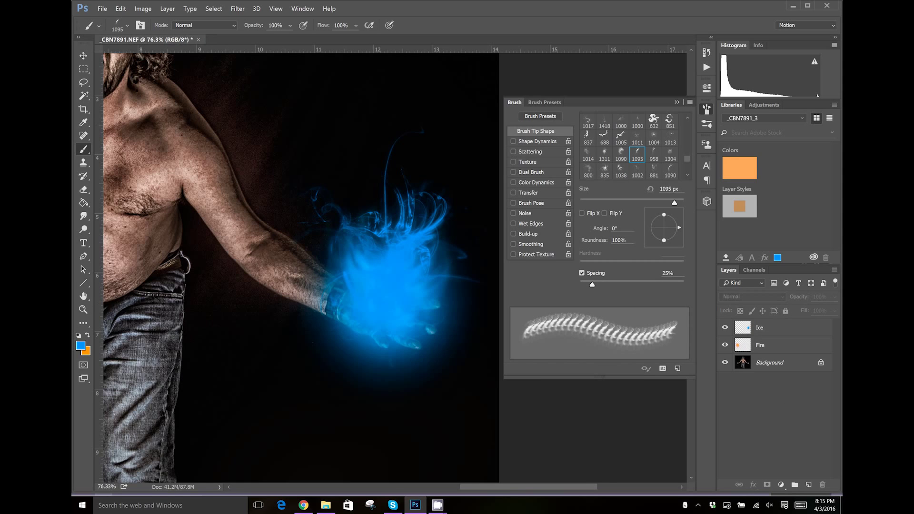
left_click(809, 484)
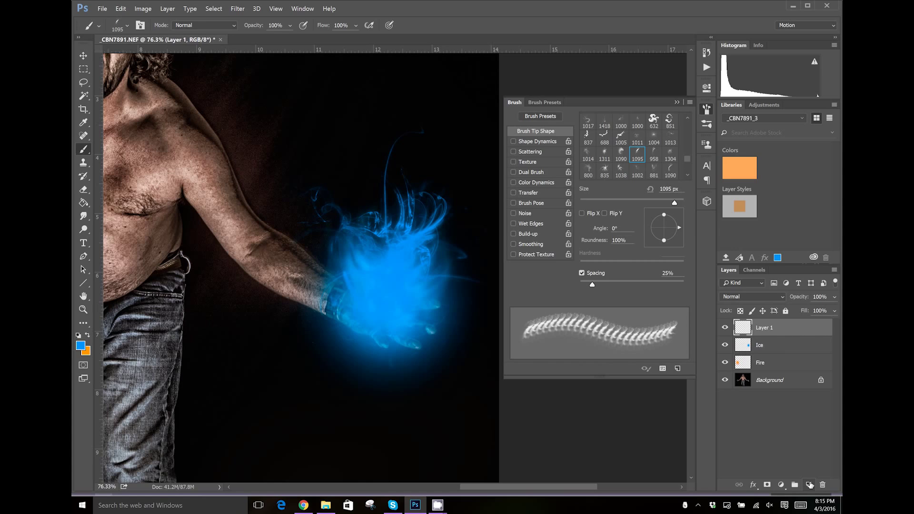
double_click(765, 327)
key("BackSpace")
key("Return")
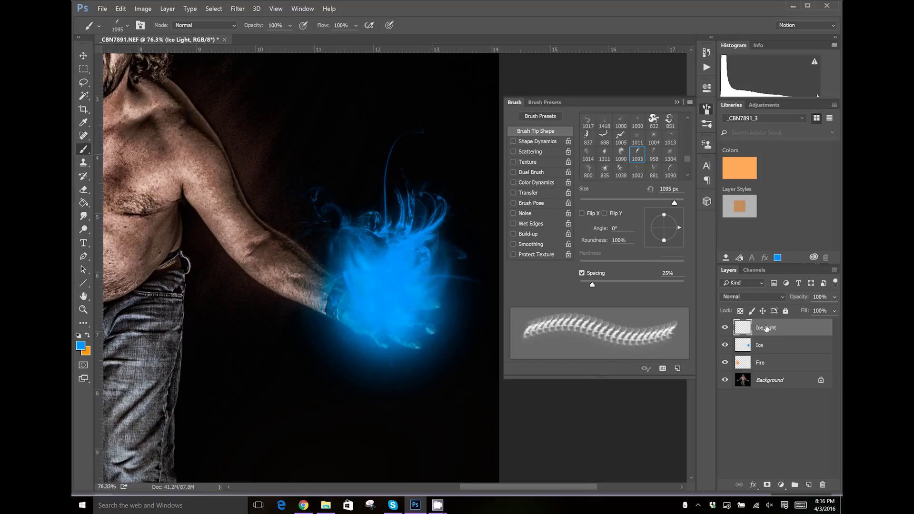
- Fit the whole image in view and set up the soft round 50 brush tip at 200 px
key("ctrl+0")
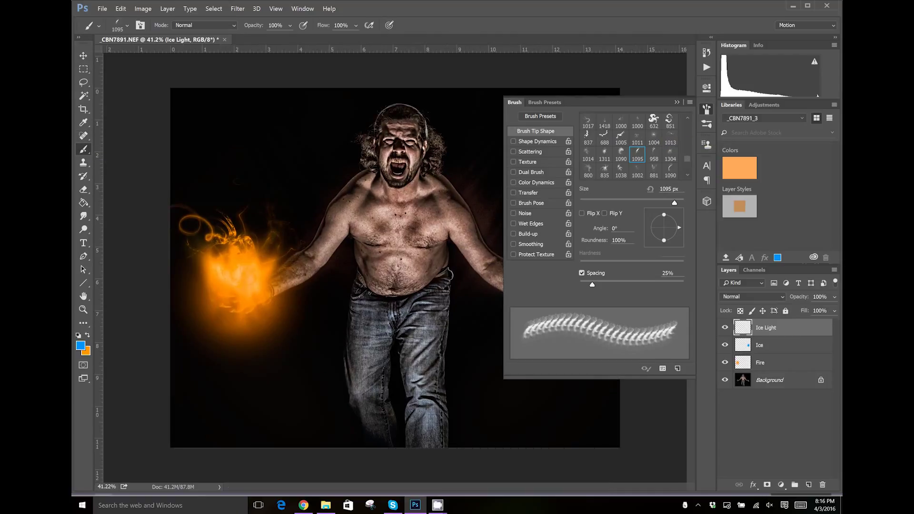
scroll(629, 145, "up", 6)
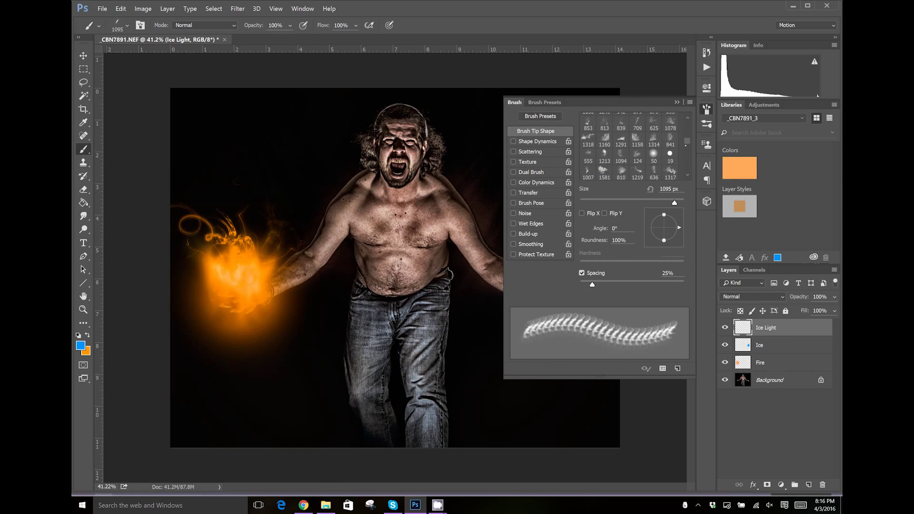
scroll(629, 146, "down", 3)
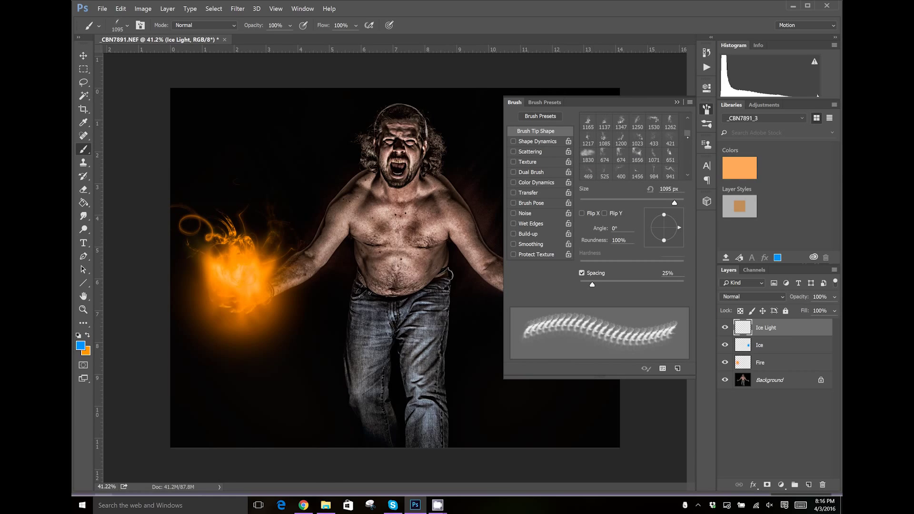
left_click(653, 155)
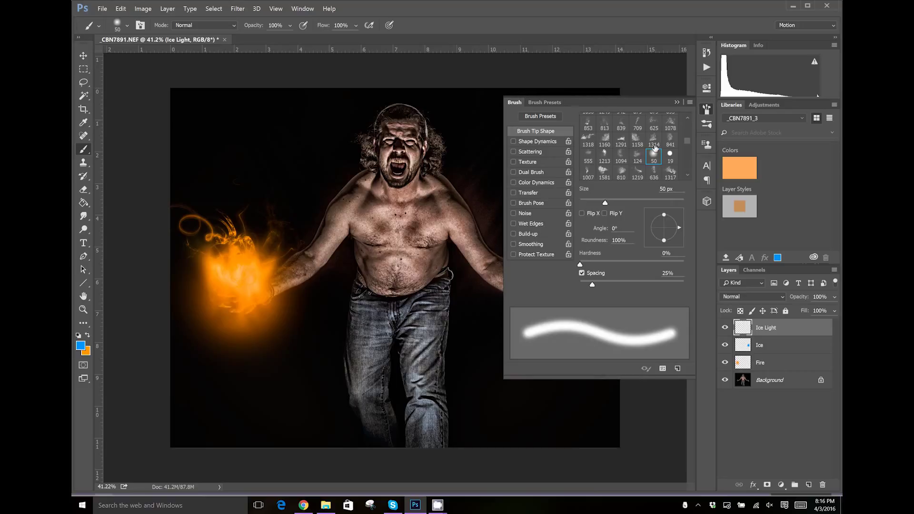
key("bracketright")
key("bracketright")
key("bracketright")
key("bracketright")
key("bracketright")
key("bracketright")
key("bracketright")
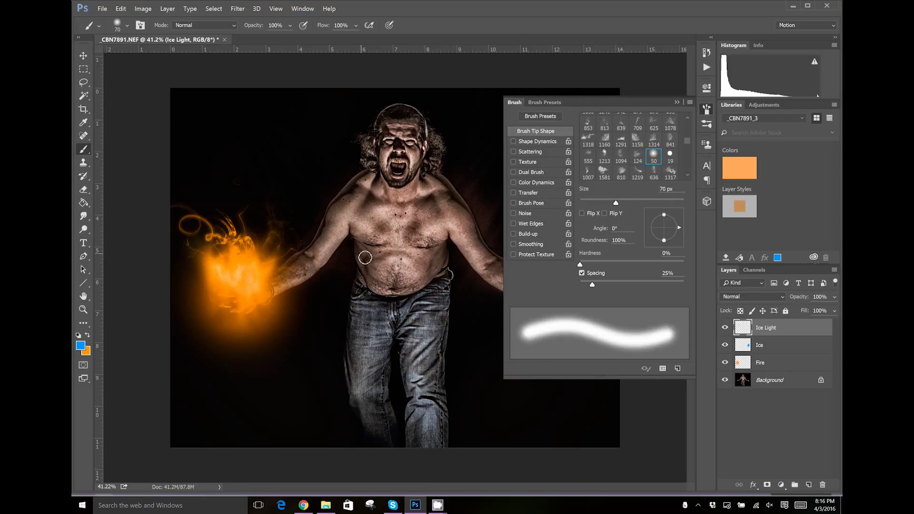
key("bracketright")
key("bracketright")
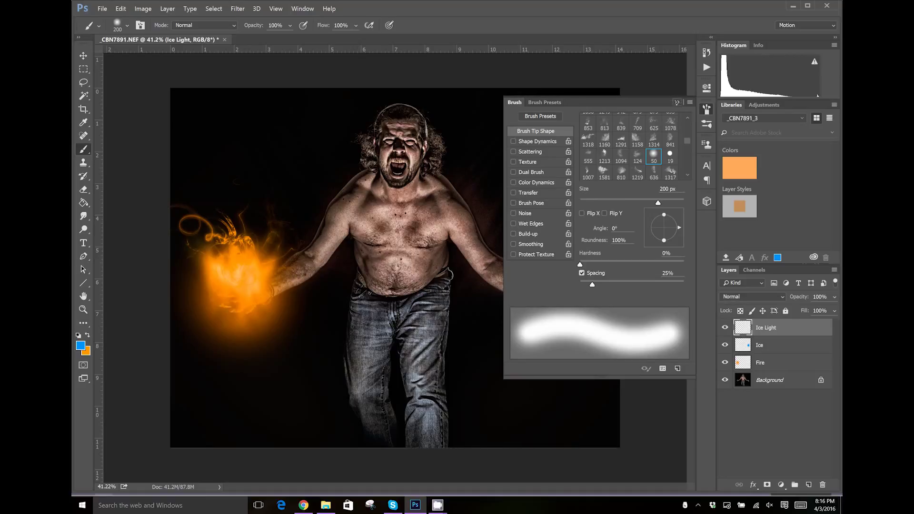
- Paint blue light on the Ice Light layer along the face, arm, torso and both legs on the sides facing the blue fireball
left_click(677, 103)
mouse_move(418, 142)
left_mouse_down()
mouse_move(414, 128)
mouse_move(416, 176)
left_mouse_up()
left_click_drag(469, 221, 529, 288)
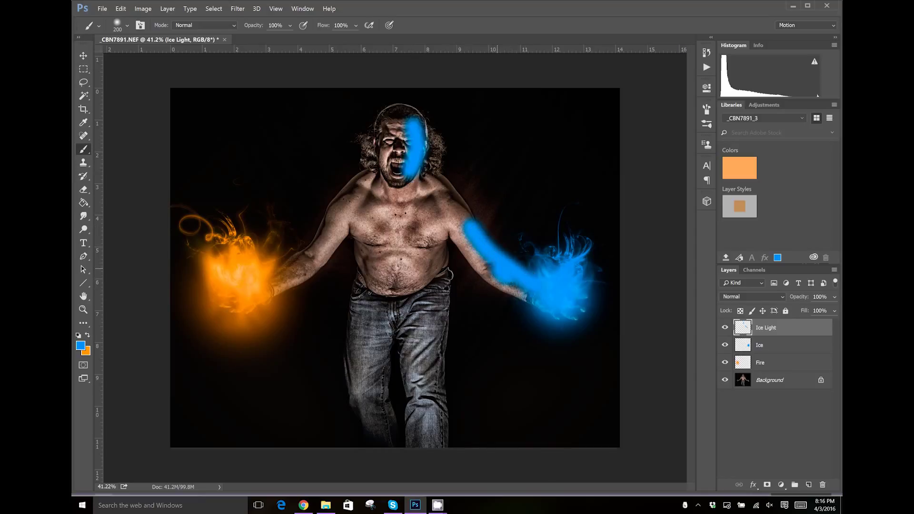
left_click_drag(440, 233, 442, 445)
mouse_move(388, 324)
left_mouse_down()
mouse_move(379, 391)
mouse_move(395, 447)
left_mouse_up()
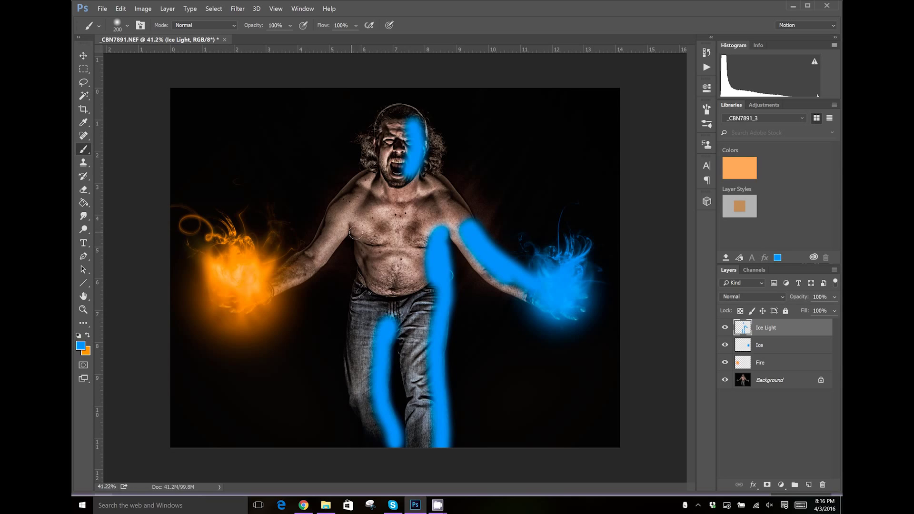
- Paint more blue light on the far side of the chest and shoulder, under the chin and over the hair facing the blue fireball
left_click_drag(381, 218, 392, 240)
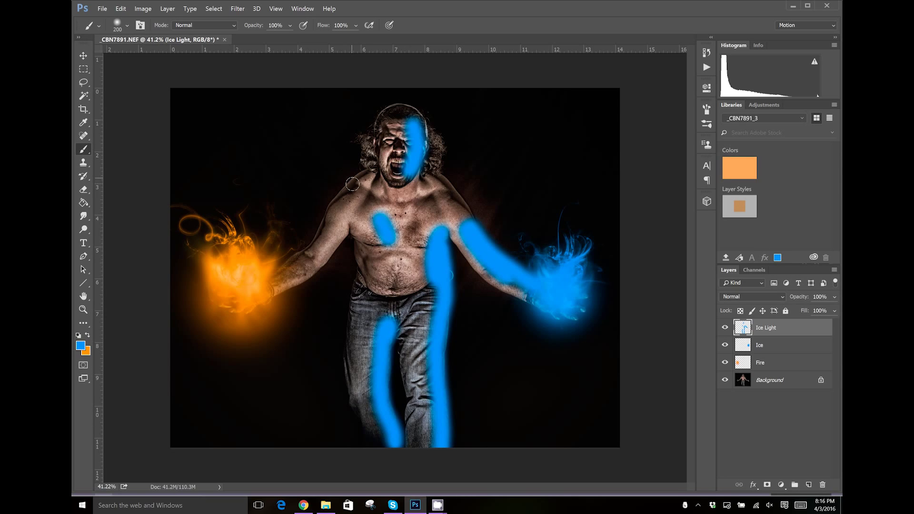
left_click_drag(364, 191, 358, 205)
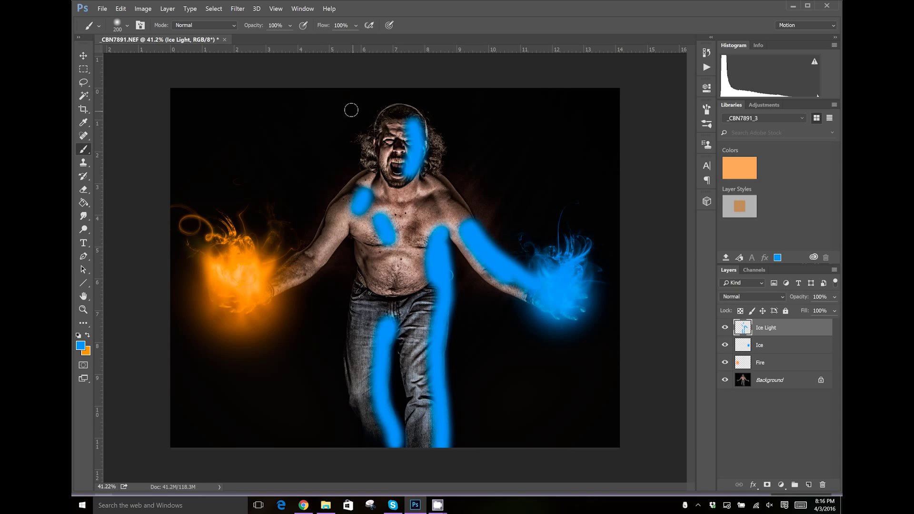
left_click_drag(411, 164, 400, 187)
mouse_move(431, 155)
left_mouse_down()
mouse_move(426, 136)
mouse_move(441, 153)
mouse_move(431, 172)
mouse_move(416, 168)
left_mouse_up()
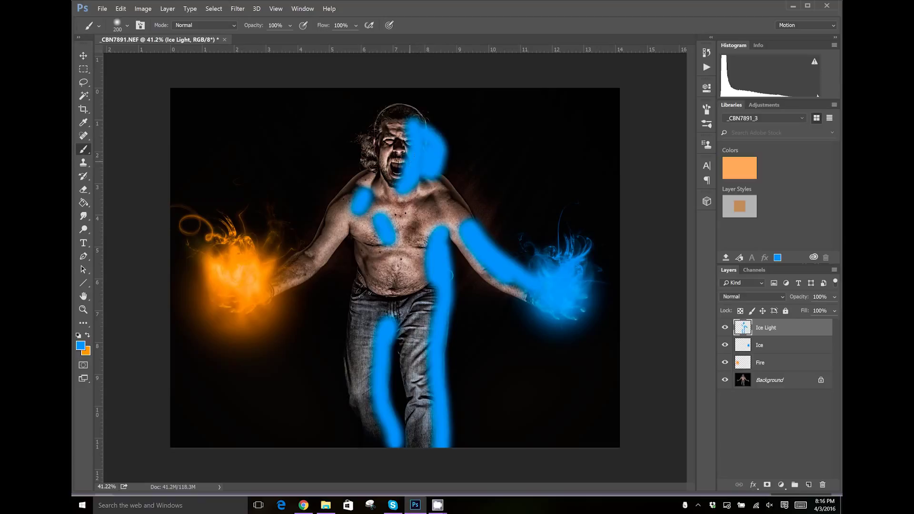
- Set the Ice Light layer to Soft Light blending at 27% opacity
left_click(734, 297)
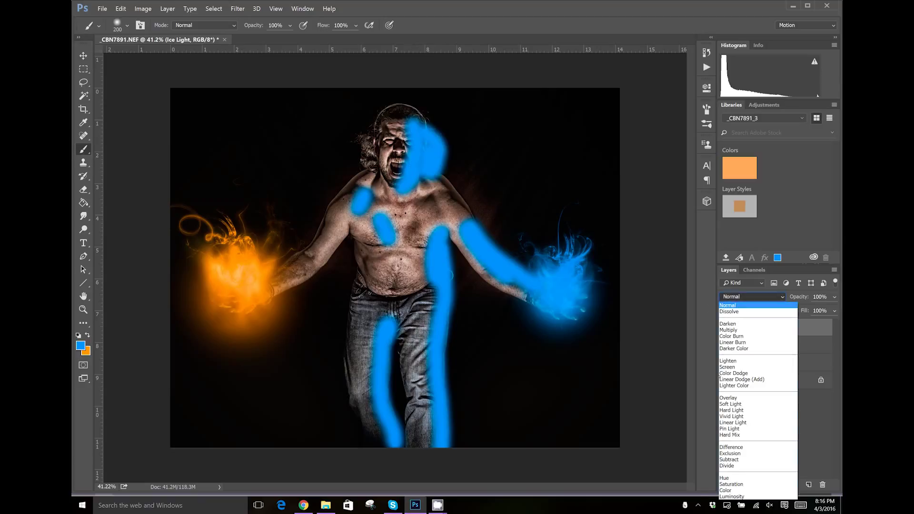
left_click(731, 404)
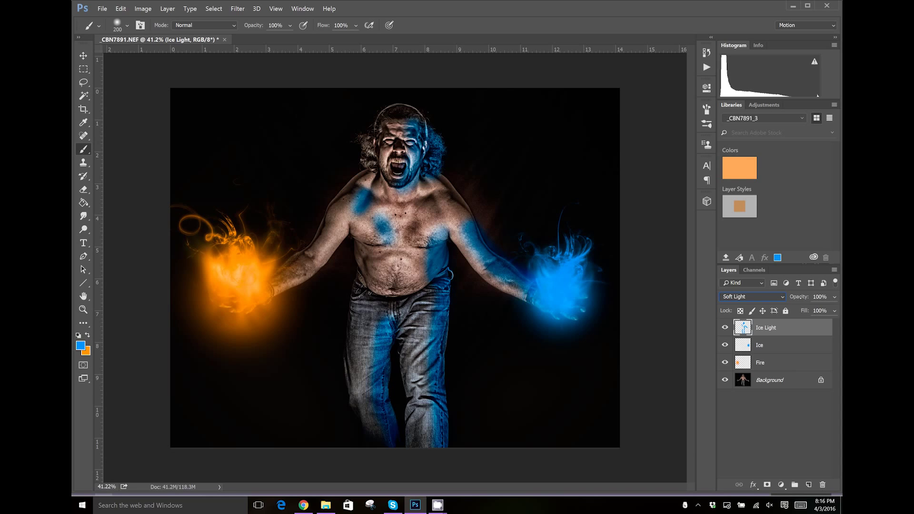
mouse_move(806, 296)
left_mouse_down()
mouse_move(780, 301)
mouse_move(797, 300)
left_mouse_up()
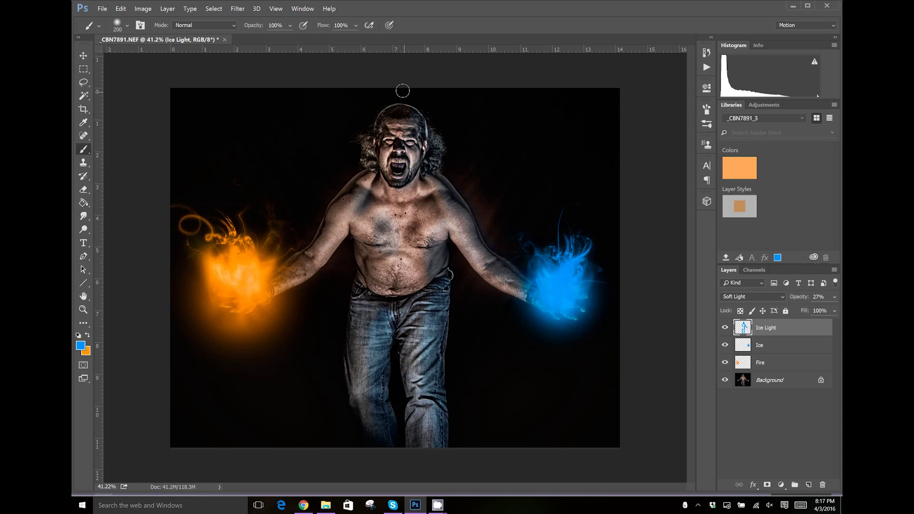
- Make orange the foreground colour and add a new top layer named Fire Light
left_click(87, 336)
left_click(809, 485)
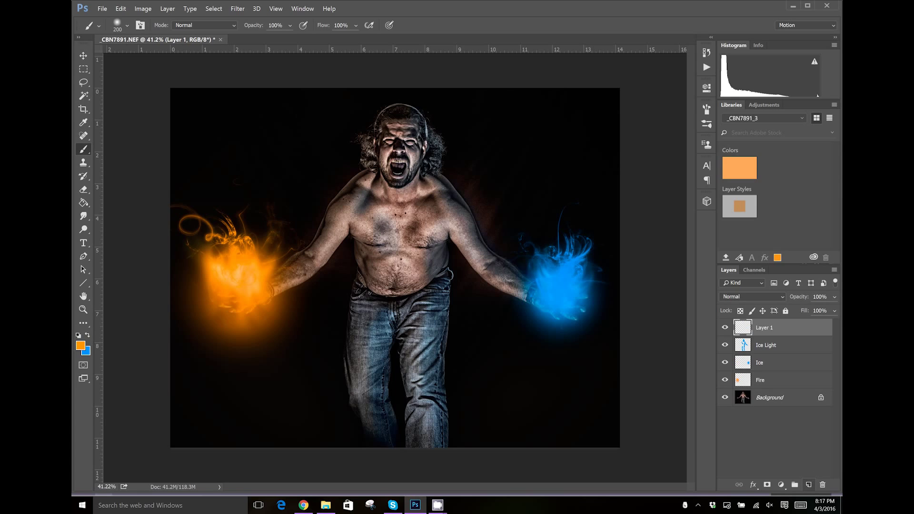
double_click(766, 328)
type("Fire Light")
key("Return")
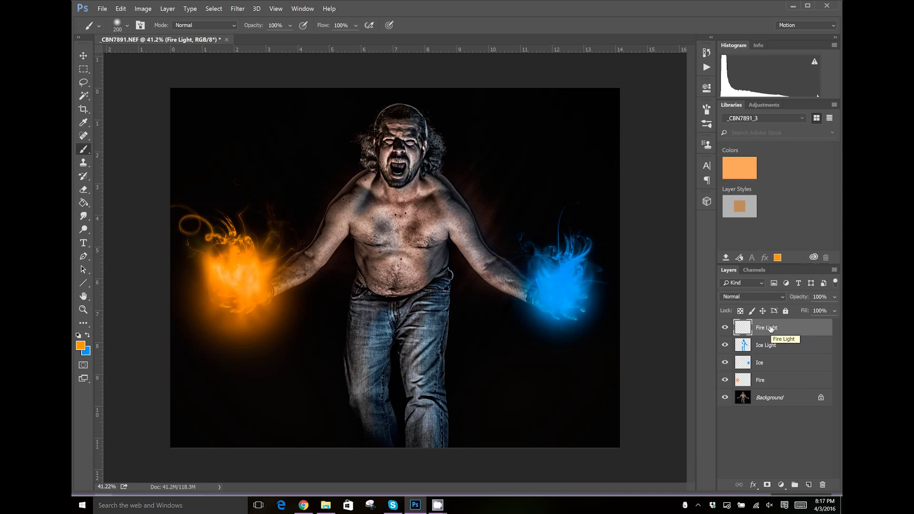
- Paint orange light on the Fire Light layer along the face, hair, shoulder, arm and both legs on the sides facing the orange fireball
mouse_move(382, 126)
left_mouse_down()
mouse_move(387, 172)
mouse_move(369, 145)
mouse_move(365, 164)
mouse_move(363, 134)
left_mouse_up()
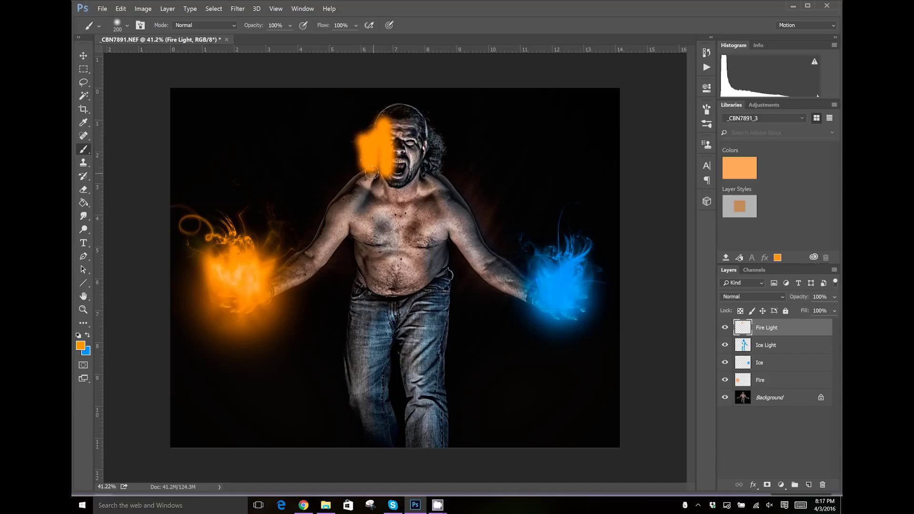
mouse_move(366, 172)
left_mouse_down()
mouse_move(323, 234)
mouse_move(261, 290)
mouse_move(309, 276)
left_mouse_up()
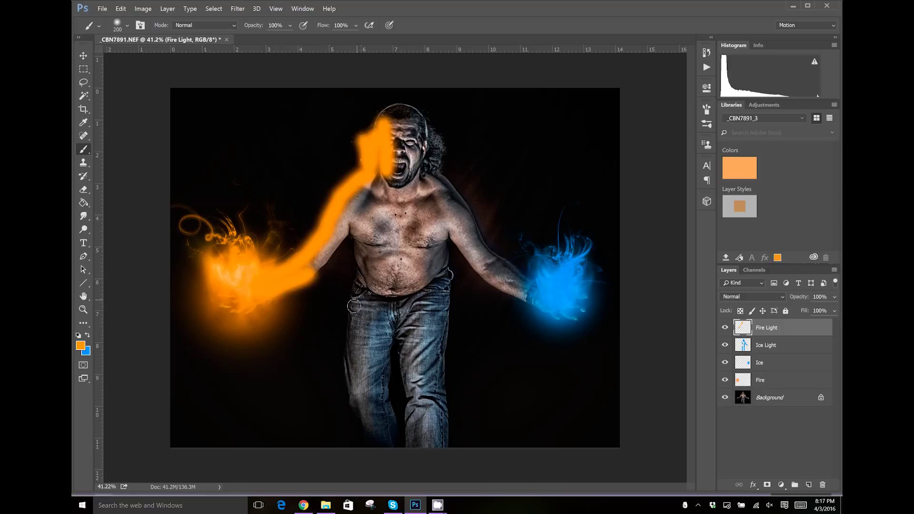
mouse_move(358, 291)
left_mouse_down()
mouse_move(356, 410)
mouse_move(365, 424)
left_mouse_up()
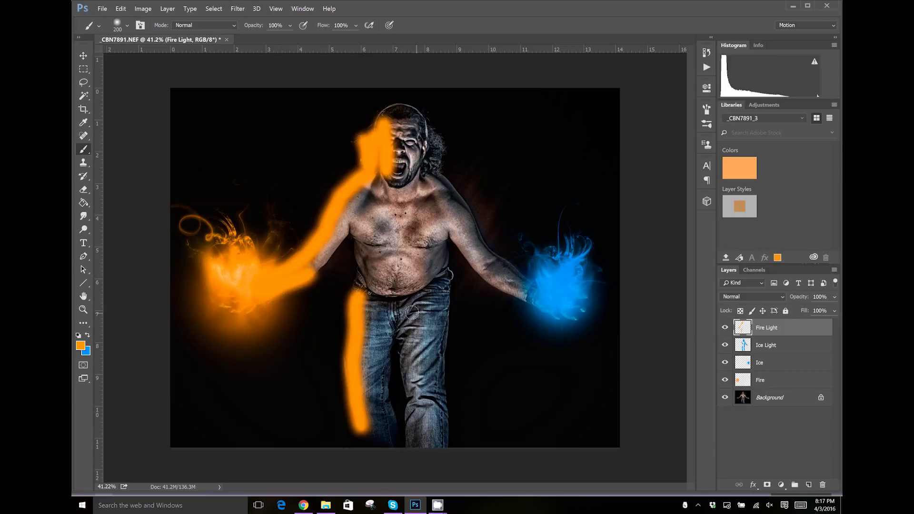
mouse_move(407, 309)
left_mouse_down()
mouse_move(409, 443)
mouse_move(401, 334)
mouse_move(410, 293)
left_mouse_up()
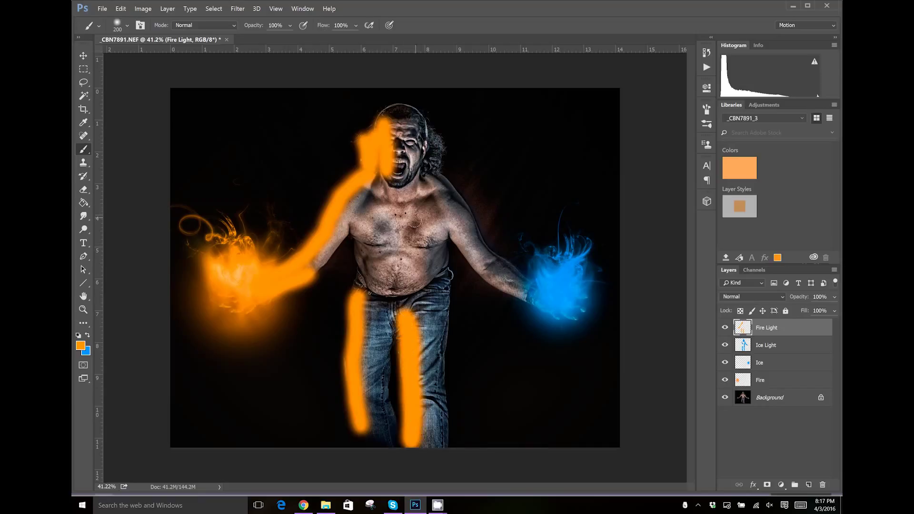
- Paint orange light on the far side of the chest, the far shoulder and the inner edge of the arm holding the blue fireball
left_click_drag(415, 220, 412, 238)
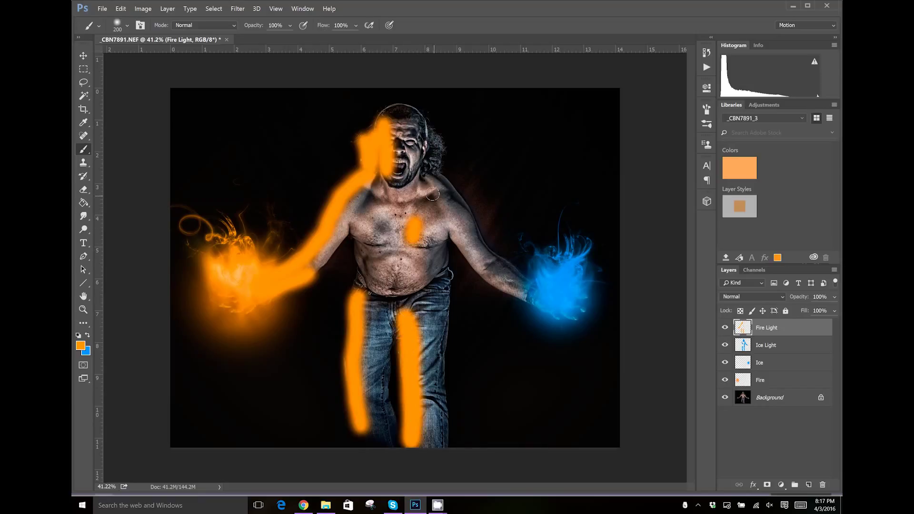
left_click_drag(432, 190, 439, 208)
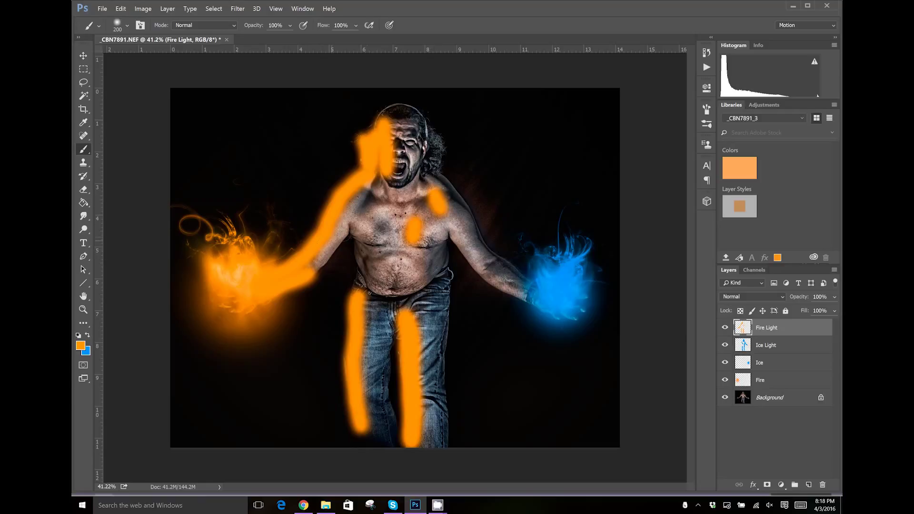
left_click_drag(457, 245, 476, 266)
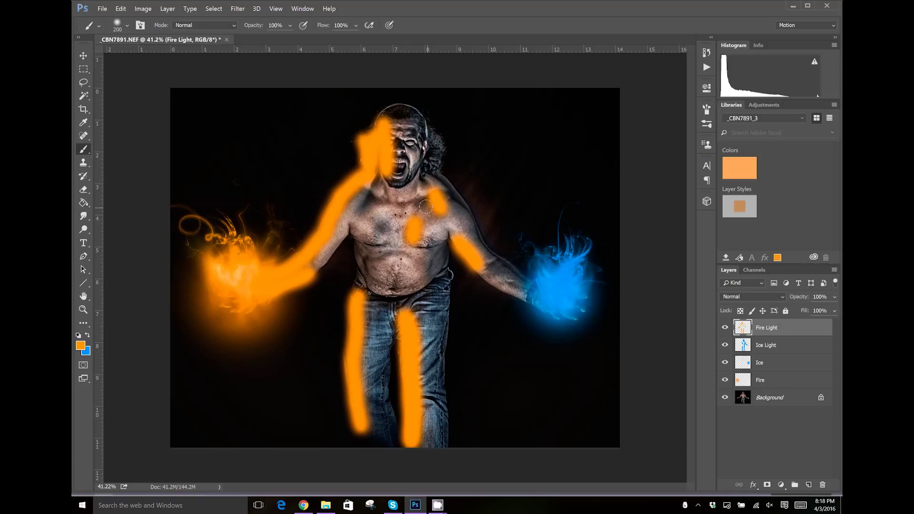
- Set the Fire Light layer to Soft Light blending at 23% opacity
left_click(771, 296)
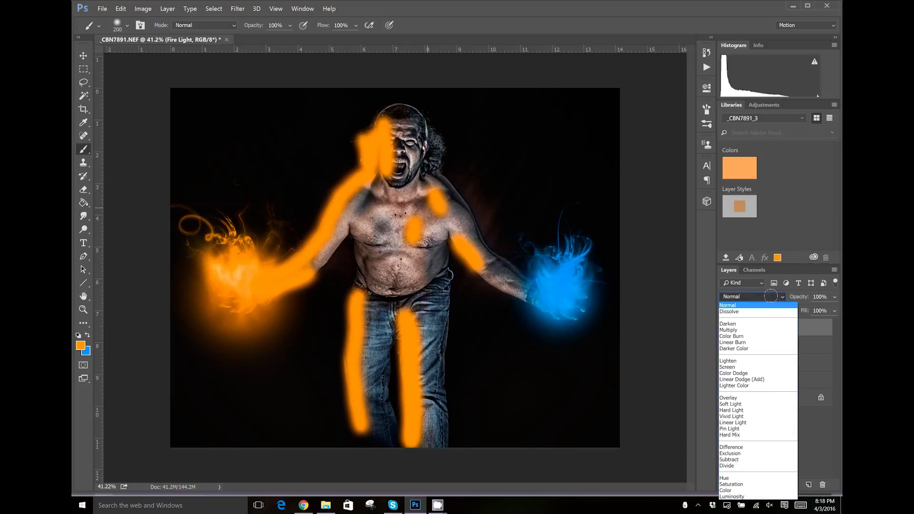
left_click(731, 403)
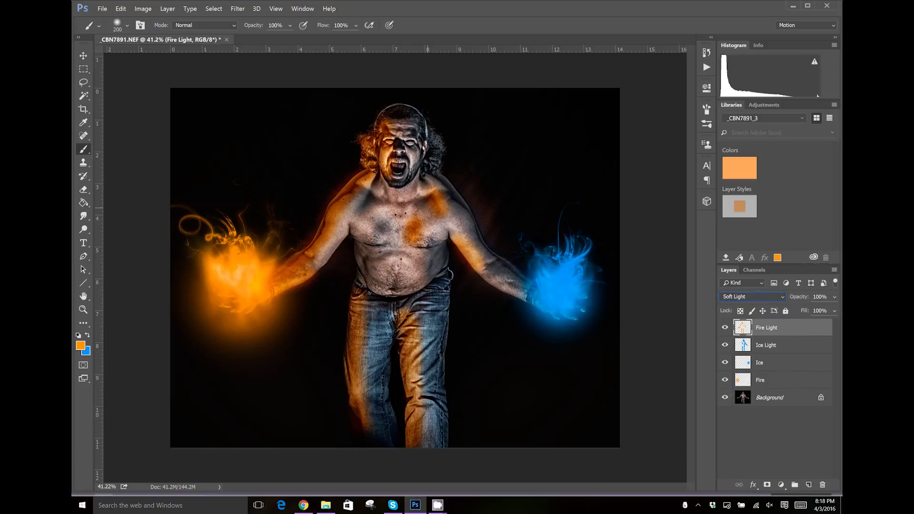
mouse_move(803, 297)
left_mouse_down()
mouse_move(780, 301)
mouse_move(794, 301)
left_mouse_up()
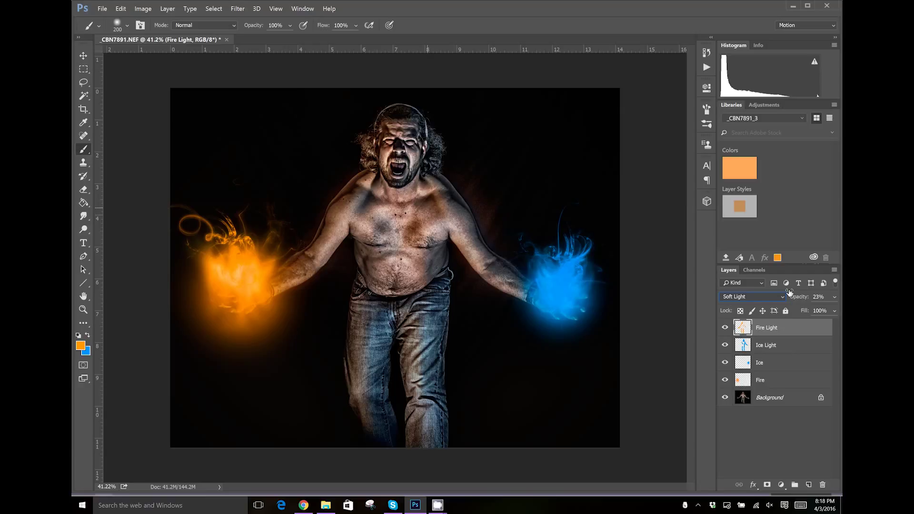
- Set up the Eraser for the Ice Light layer with a soft round brush, an enlarged tip and reduced opacity
left_click(790, 347)
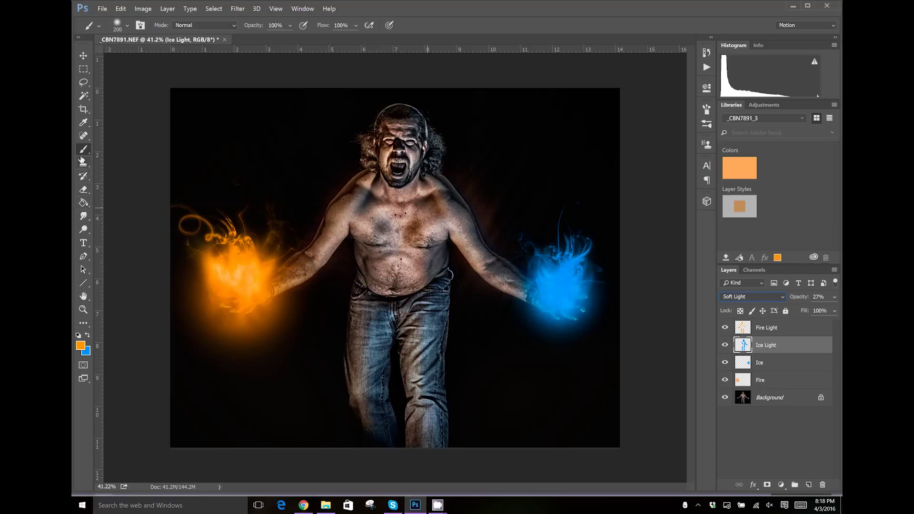
left_click(82, 191)
left_click(121, 189)
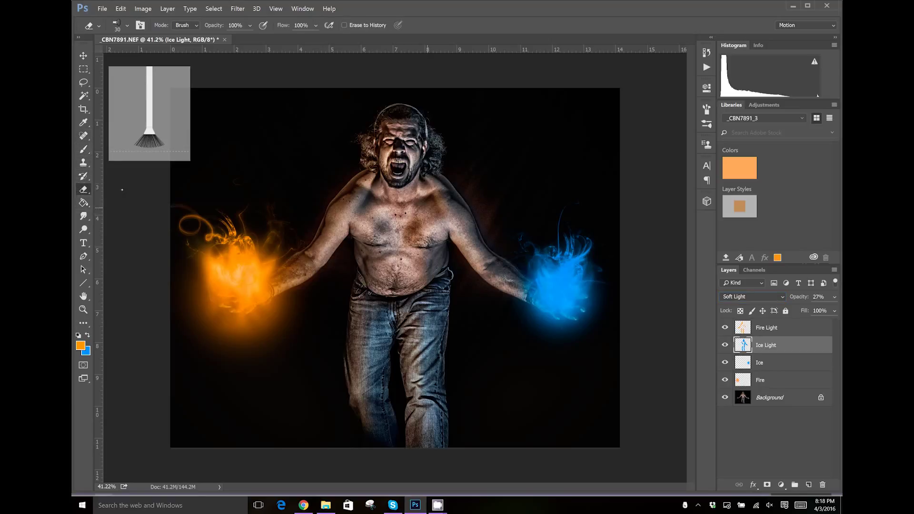
left_click(127, 25)
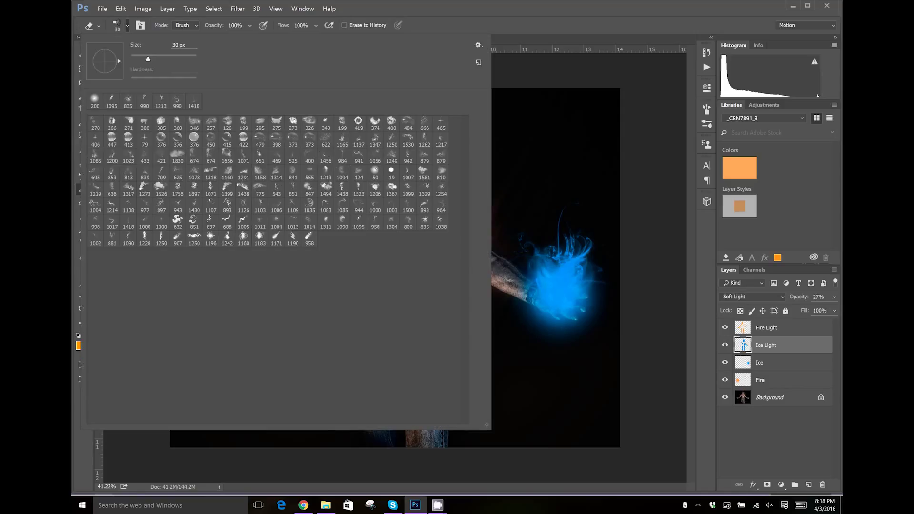
left_click(375, 170)
key("Return")
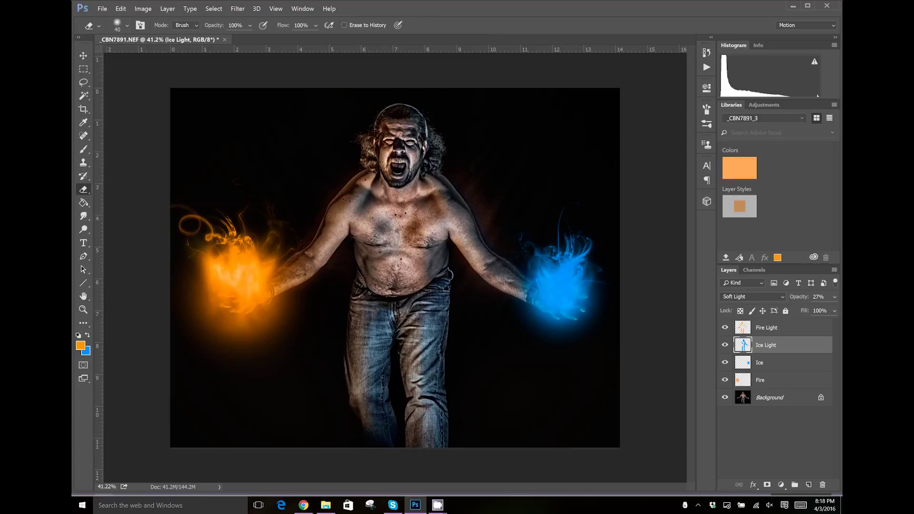
key("bracketright")
key("bracketright")
key("bracketright")
key("bracketright")
key("bracketright")
key("bracketright")
left_click_drag(281, 28, 266, 28)
- Return to the Brush and alternate between blue on the Ice Light layer and orange on the Fire Light layer, ending with orange on Fire Light
key("b")
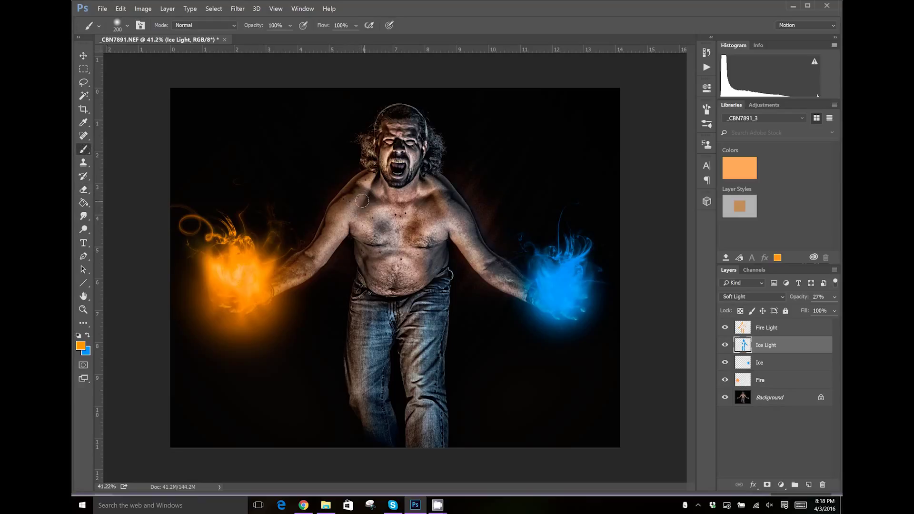
key("x")
left_click(798, 328)
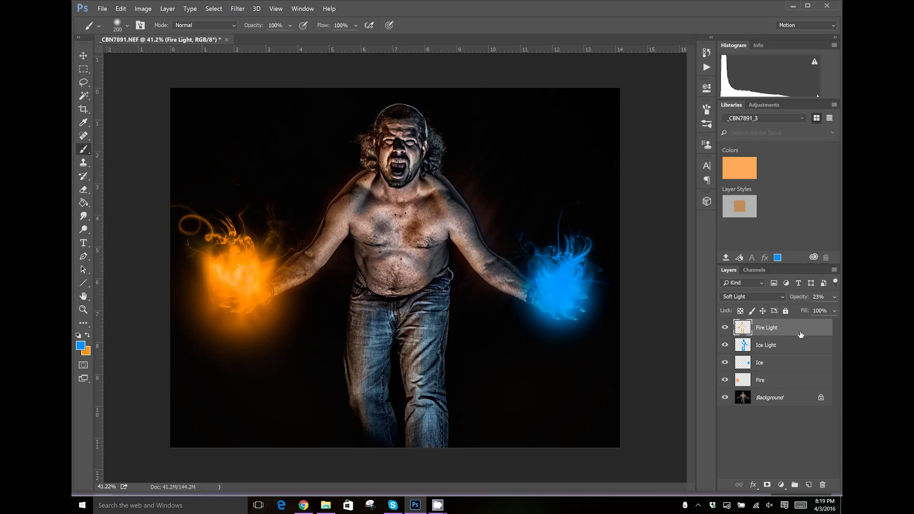
left_click(88, 336)
left_click(804, 345)
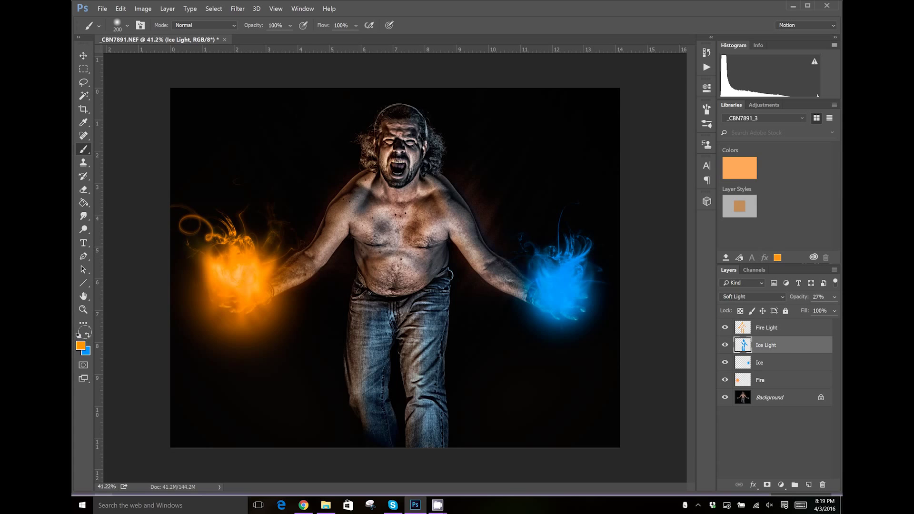
left_click(87, 335)
key("alt+bracketright")
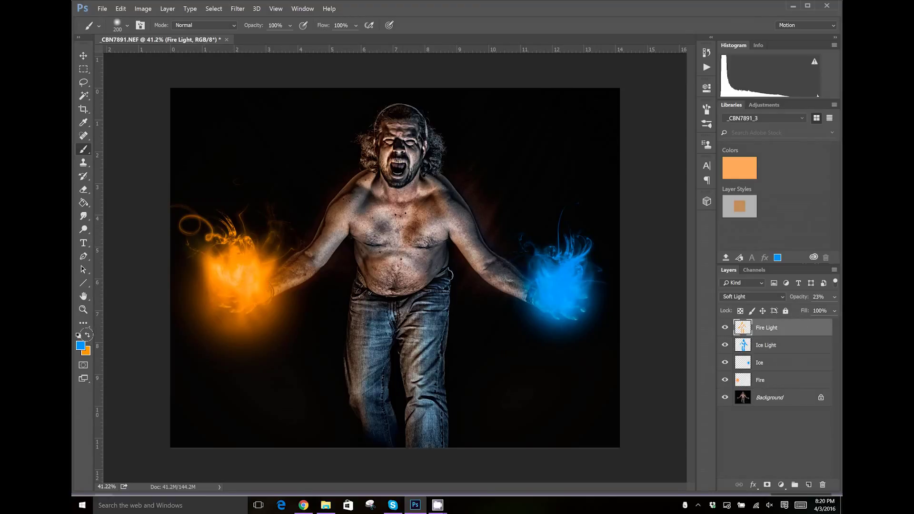
key("x")
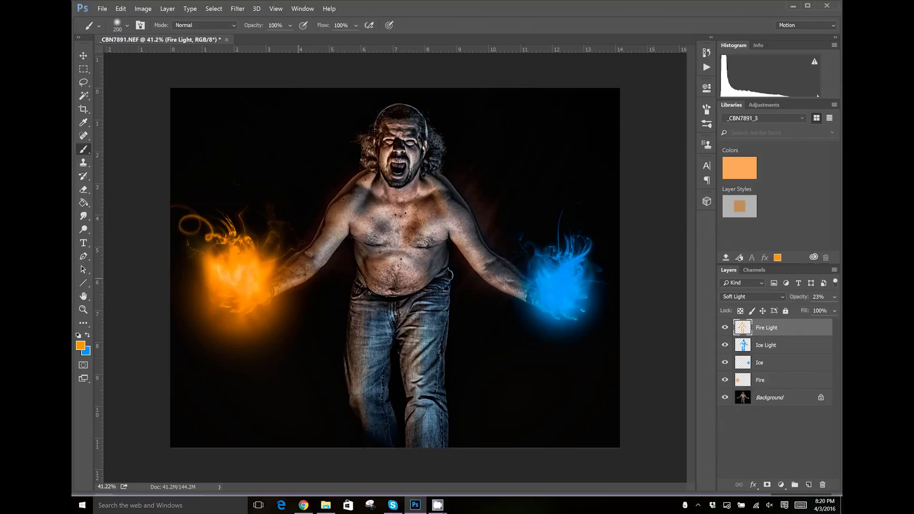